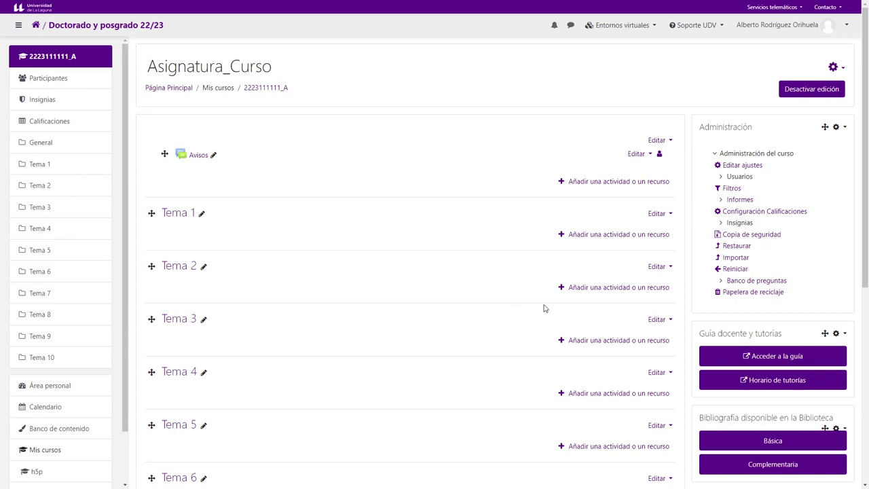
# Step: Review the members of Grupo 1 and Grupo 2 in the course's group management
pyautogui.click(740, 176)
pyautogui.click(738, 211)
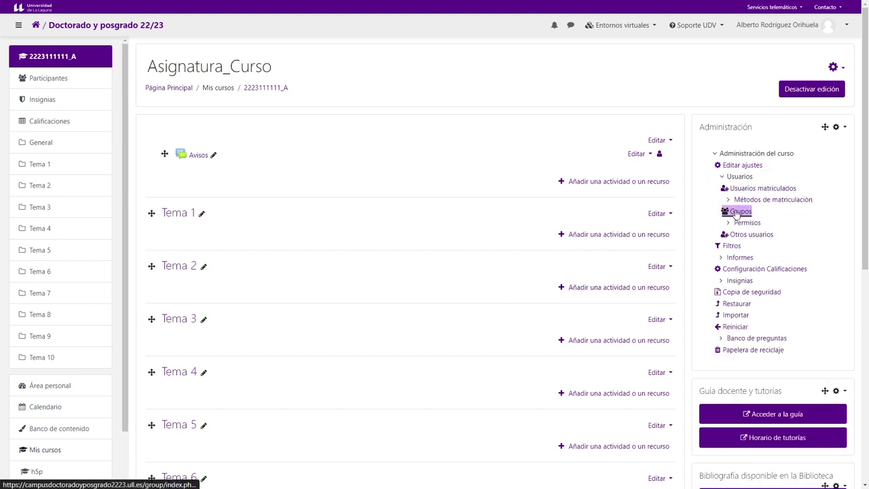
pyautogui.click(190, 188)
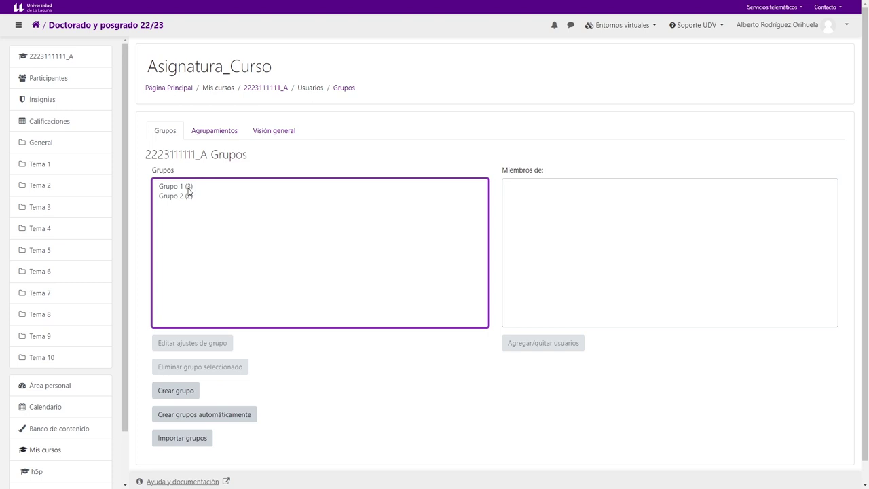
pyautogui.click(180, 195)
pyautogui.click(180, 188)
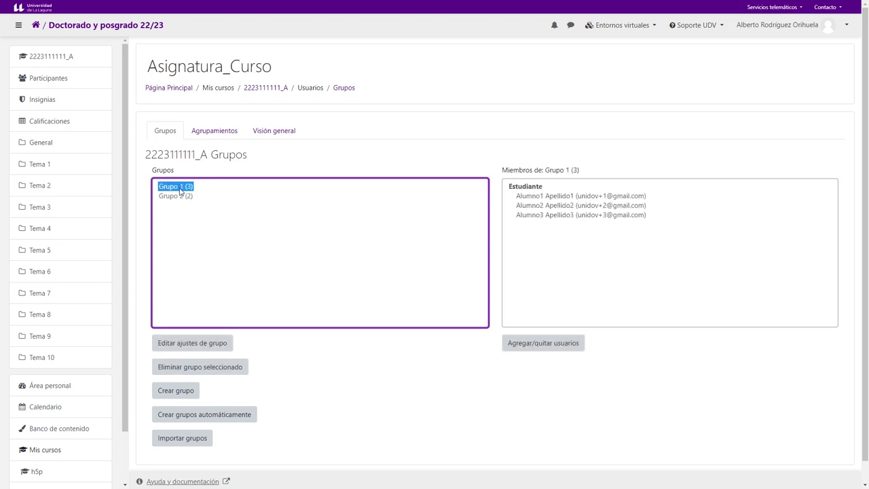
pyautogui.click(543, 215)
pyautogui.click(181, 196)
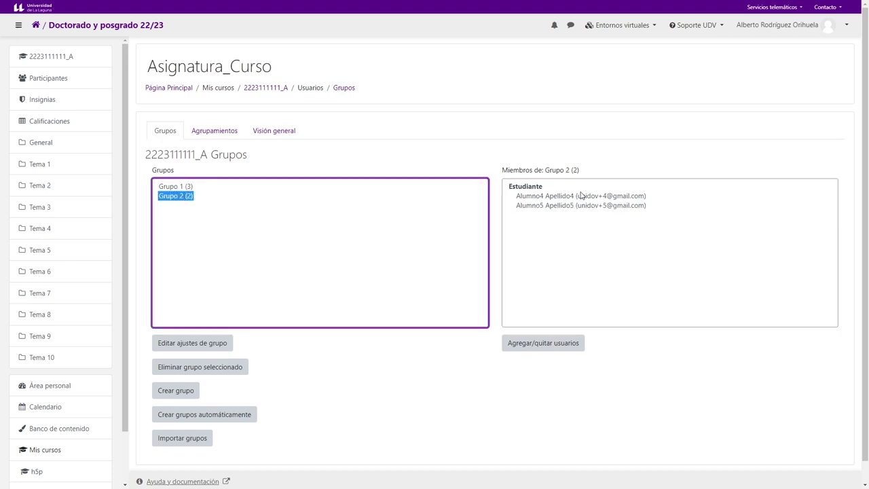
# Step: Return to the course page and start adding a Wiki activity to Tema 1
pyautogui.click(266, 88)
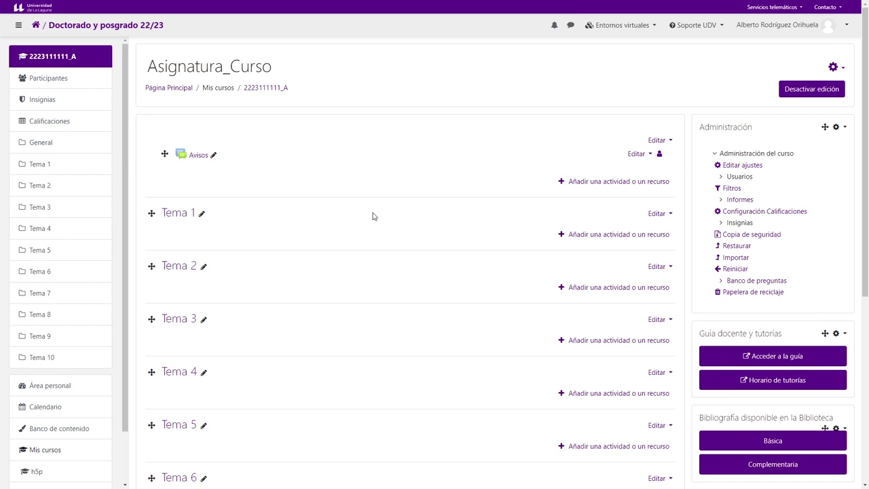
pyautogui.click(588, 236)
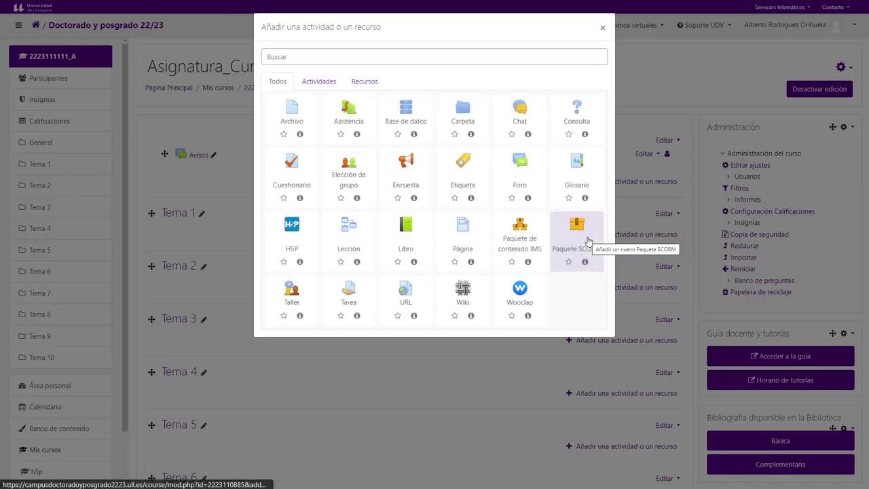
pyautogui.click(464, 300)
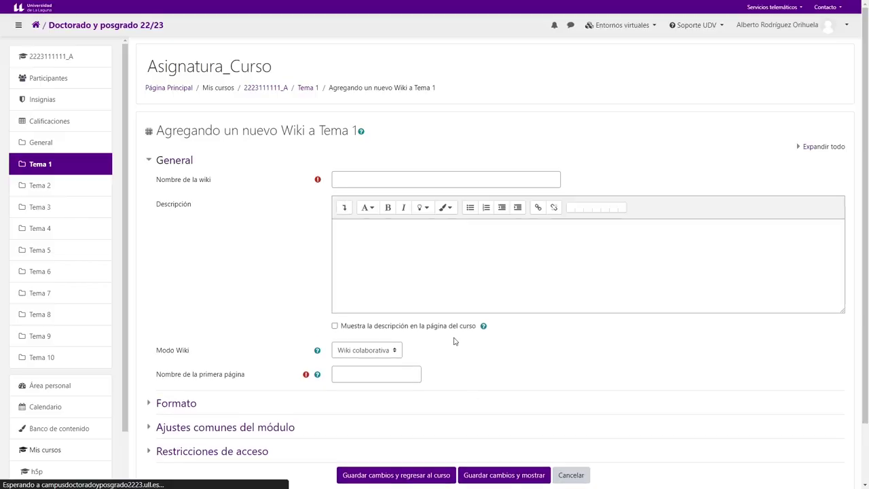
# Step: Look at the Restricciones de acceso section of the new wiki's settings and collapse it again
pyautogui.scroll(-1, 339, 393)
pyautogui.click(227, 384)
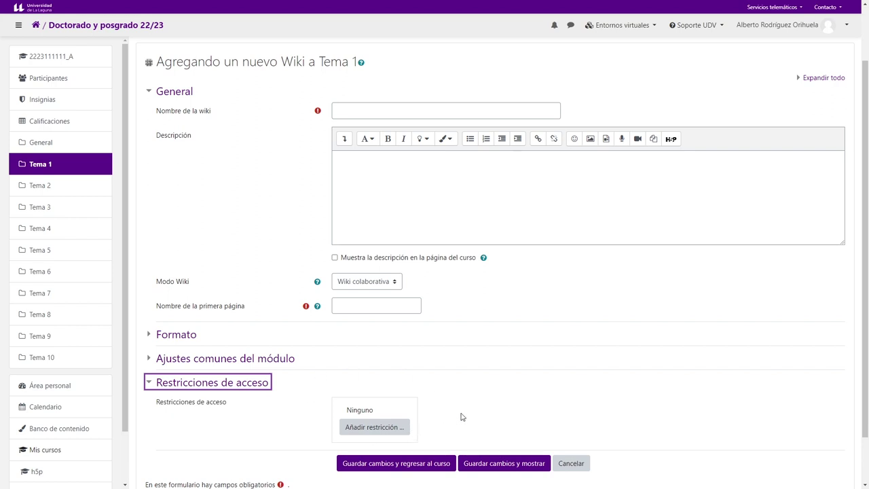
pyautogui.click(218, 384)
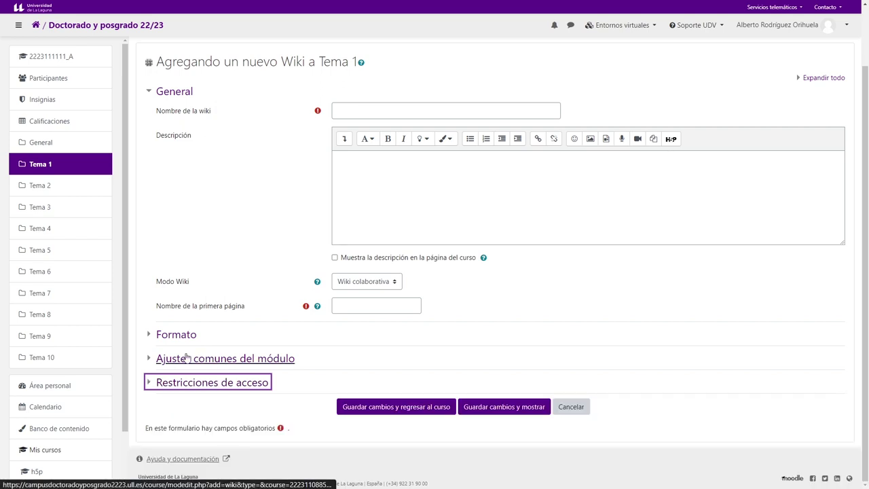
# Step: Expand the wiki's Ajustes comunes del módulo section and locate the Modo de grupo setting
pyautogui.moveTo(143, 357); pyautogui.dragTo(298, 354)
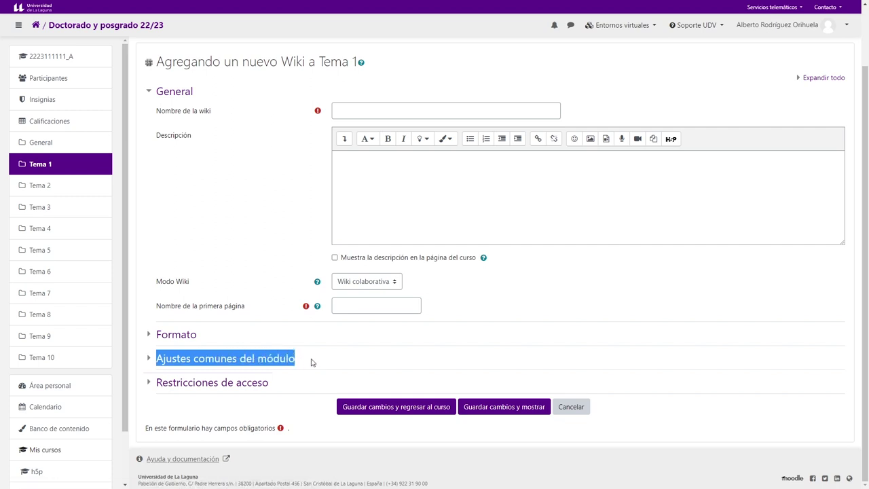
pyautogui.click(190, 365)
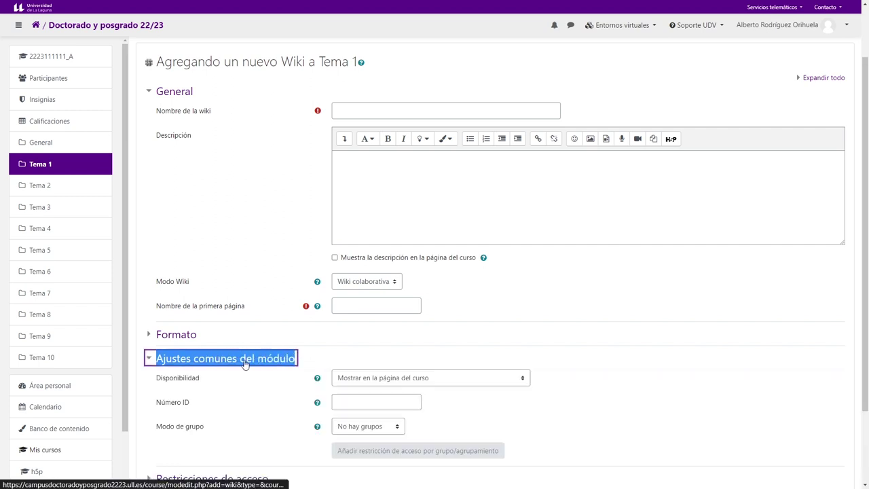
pyautogui.moveTo(156, 427); pyautogui.dragTo(226, 433)
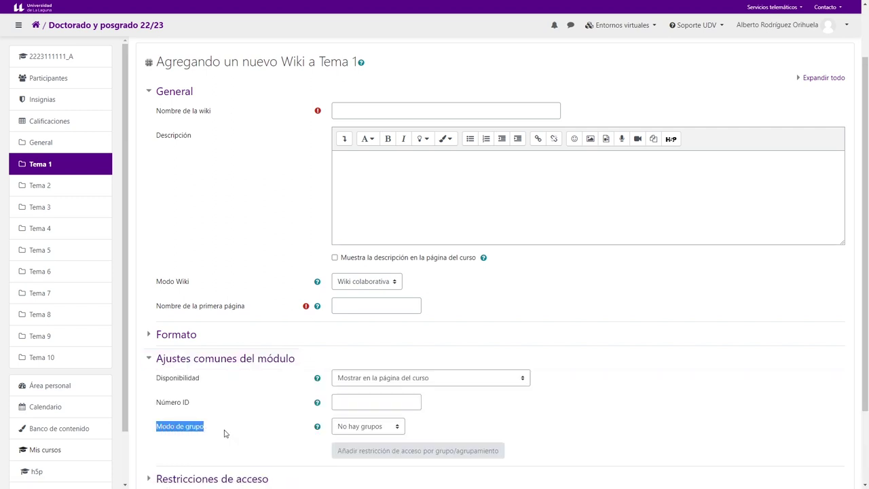
# Step: Name the wiki "Práctica final" and its first page "Portada"
pyautogui.click(378, 112)
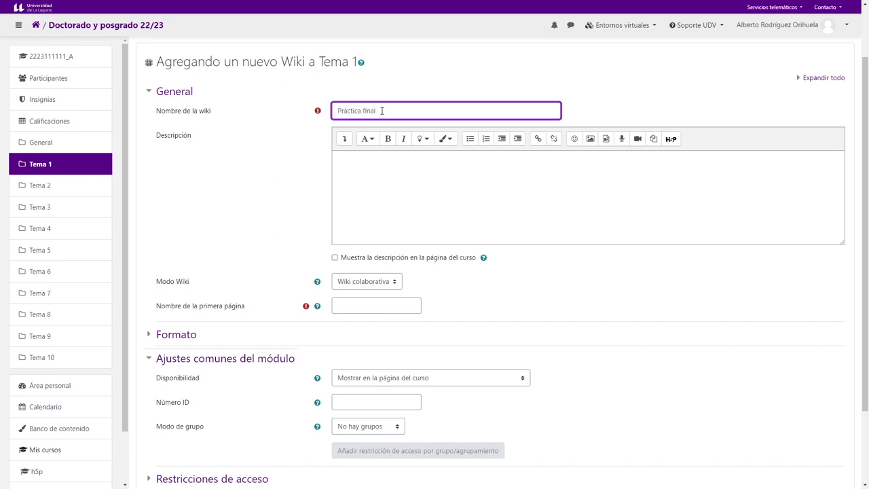
pyautogui.click(357, 304)
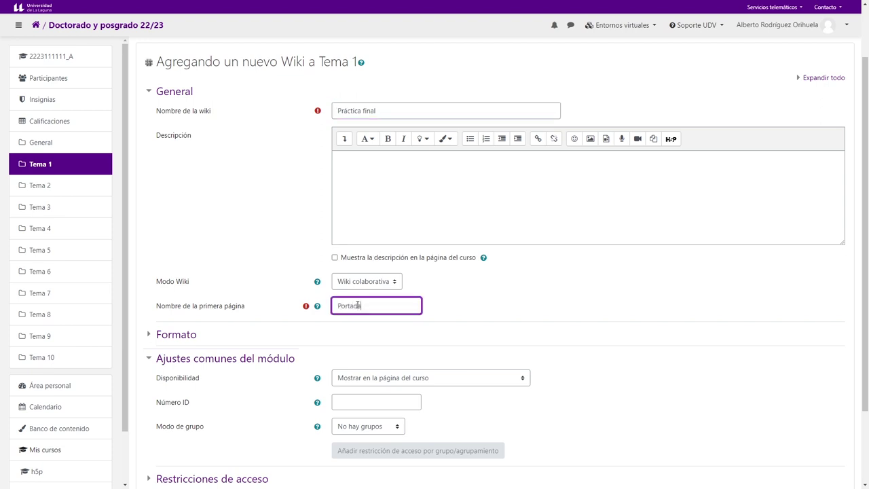
# Step: Try the group modes Grupos separados and Grupos visibles for the wiki
pyautogui.scroll(-2, 359, 304)
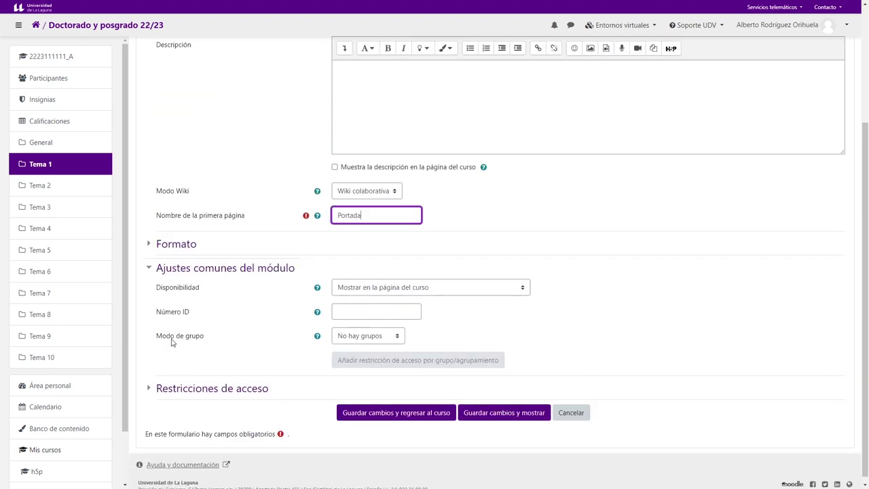
pyautogui.click(372, 335)
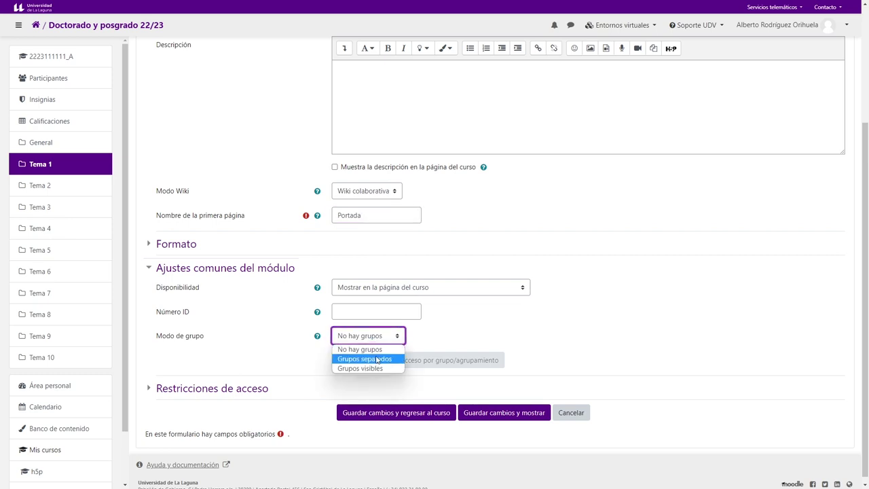
pyautogui.click(378, 358)
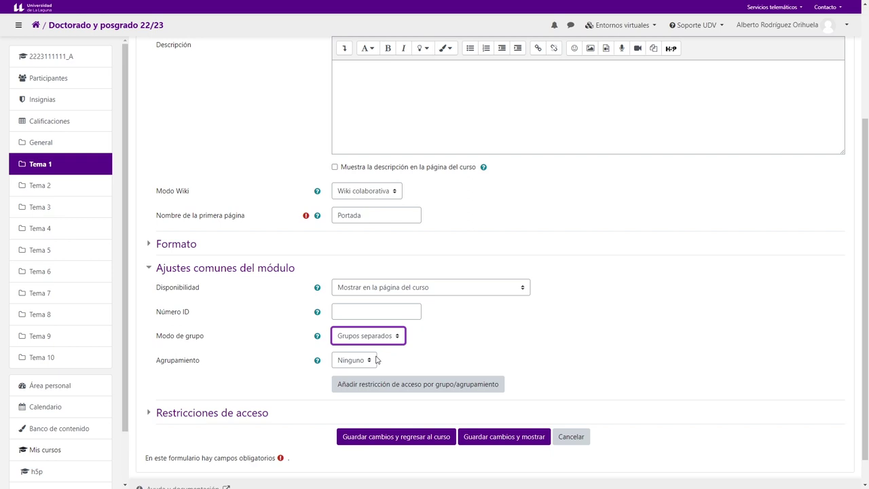
pyautogui.click(387, 336)
pyautogui.click(379, 368)
pyautogui.click(478, 346)
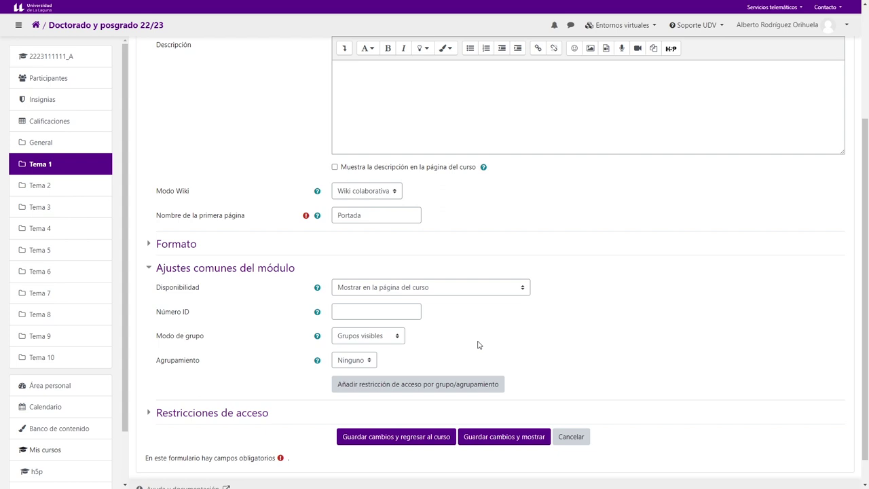
# Step: Set the wiki's group mode to Grupos separados, then save the activity and display it
pyautogui.click(379, 338)
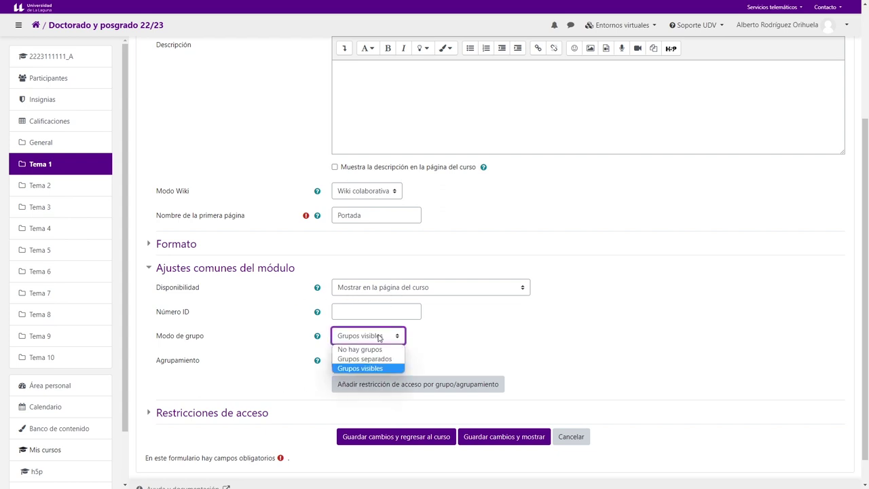
pyautogui.click(485, 334)
pyautogui.click(380, 336)
pyautogui.click(379, 360)
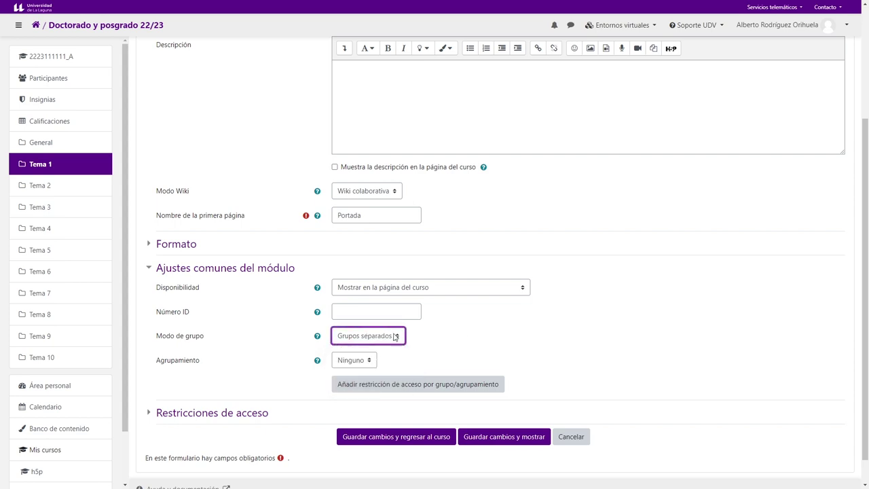
pyautogui.click(480, 445)
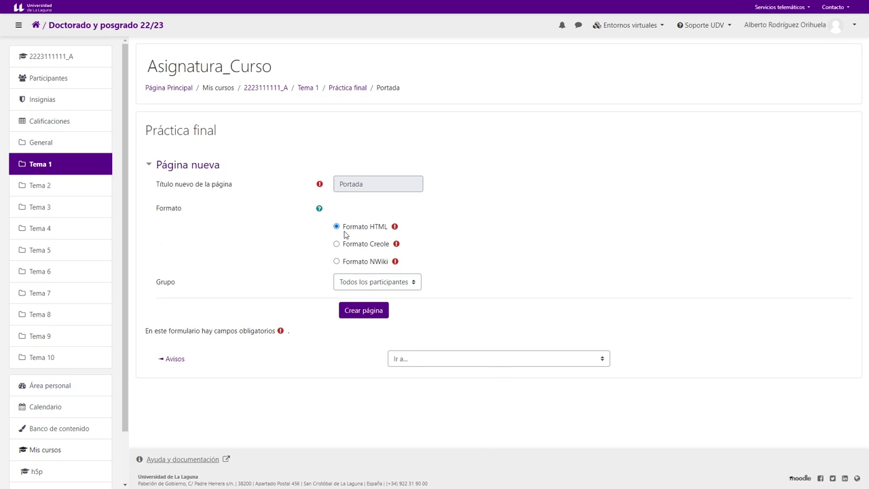
# Step: Create the Portada page for Todos los participantes in HTML format and save it with the text "Portada para todos"
pyautogui.moveTo(157, 285); pyautogui.dragTo(179, 285)
pyautogui.click(366, 282)
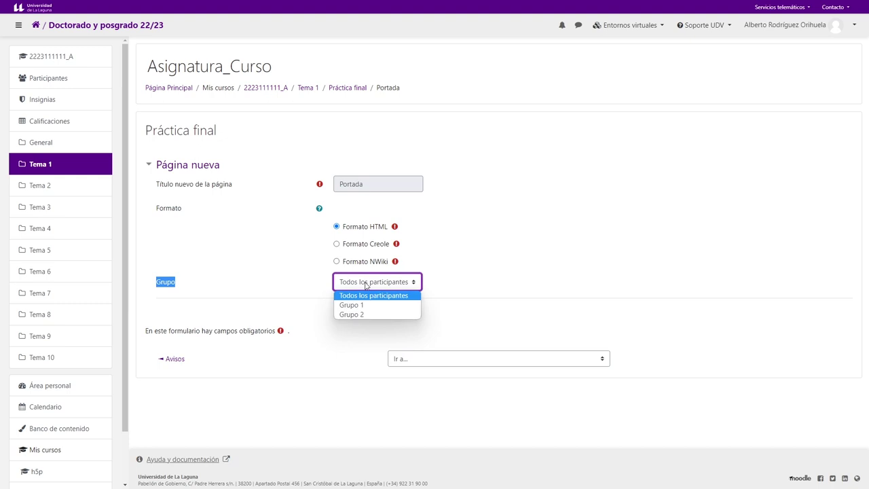
pyautogui.click(371, 296)
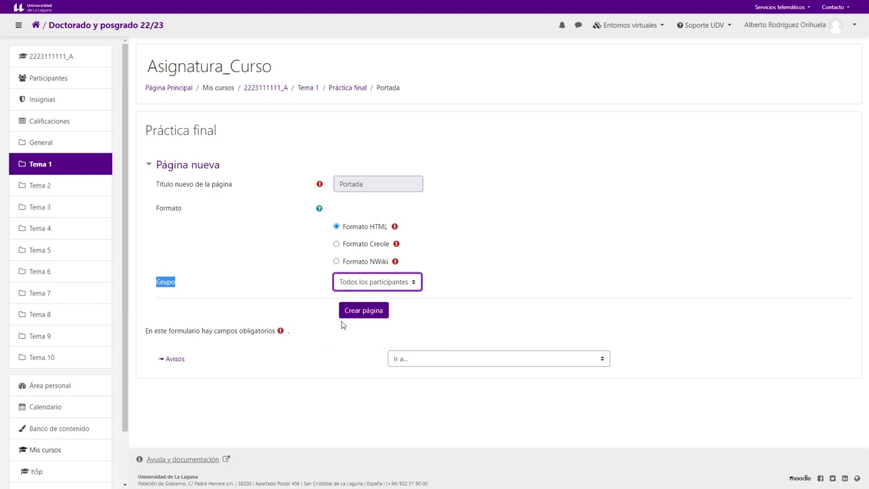
pyautogui.click(348, 312)
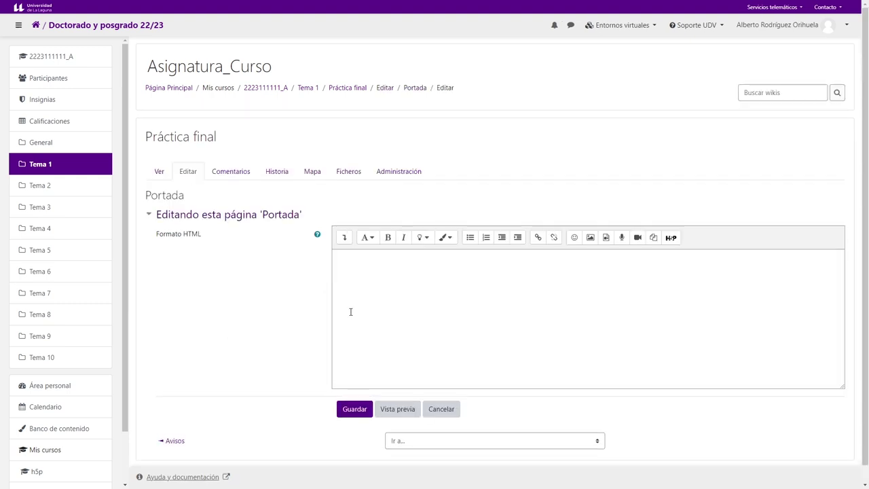
pyautogui.click(372, 286)
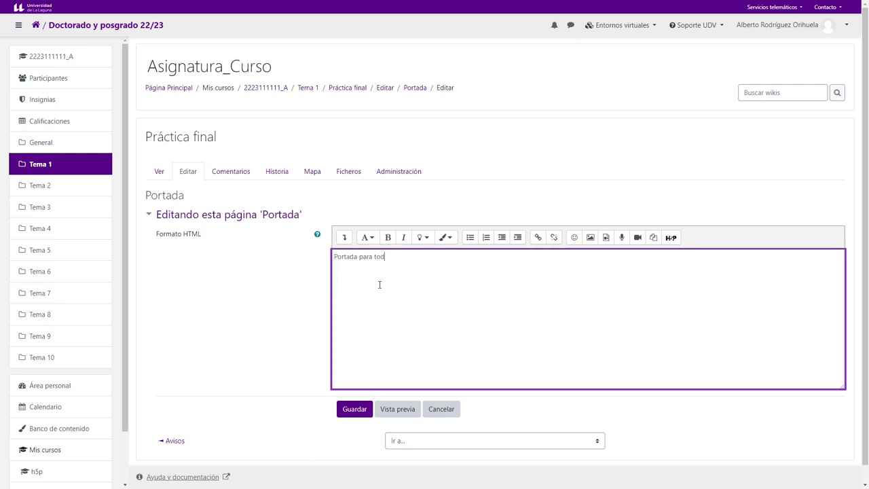
pyautogui.click(354, 409)
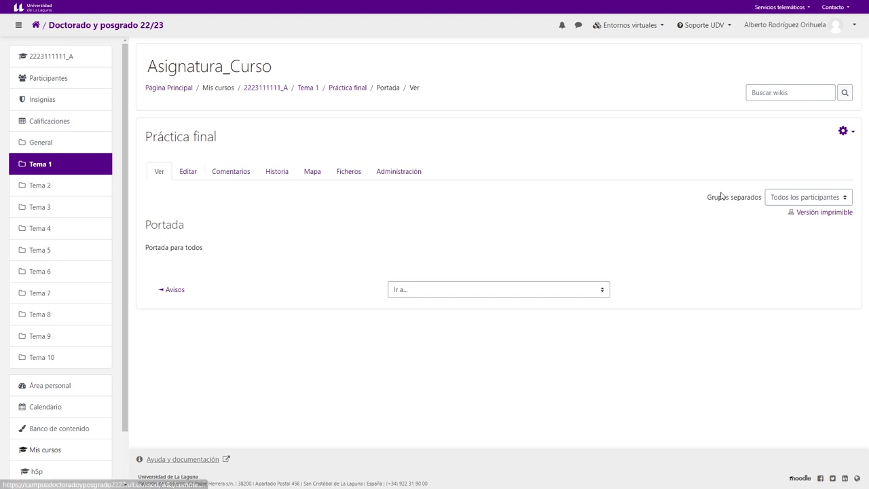
# Step: Switch the wiki to Grupo 1, create its Portada page and save it with the text "Portada Grupo 1"
pyautogui.moveTo(708, 197); pyautogui.dragTo(746, 196)
pyautogui.click(789, 197)
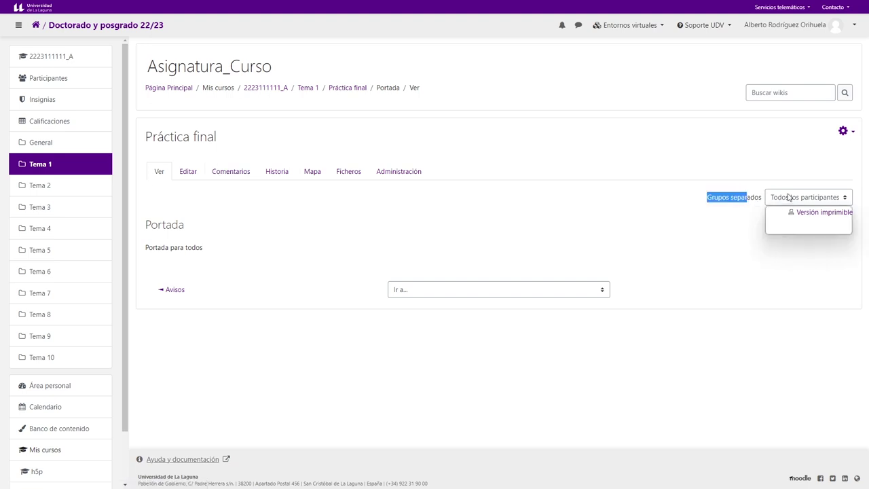
pyautogui.click(784, 220)
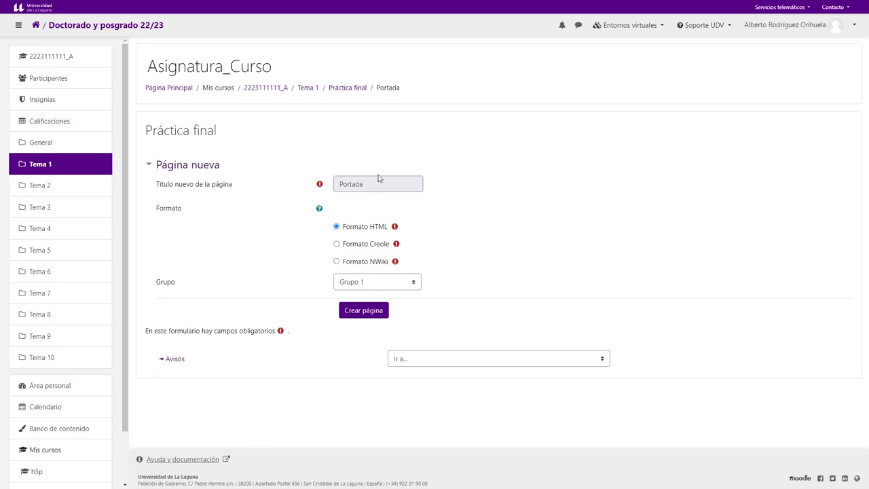
pyautogui.click(362, 310)
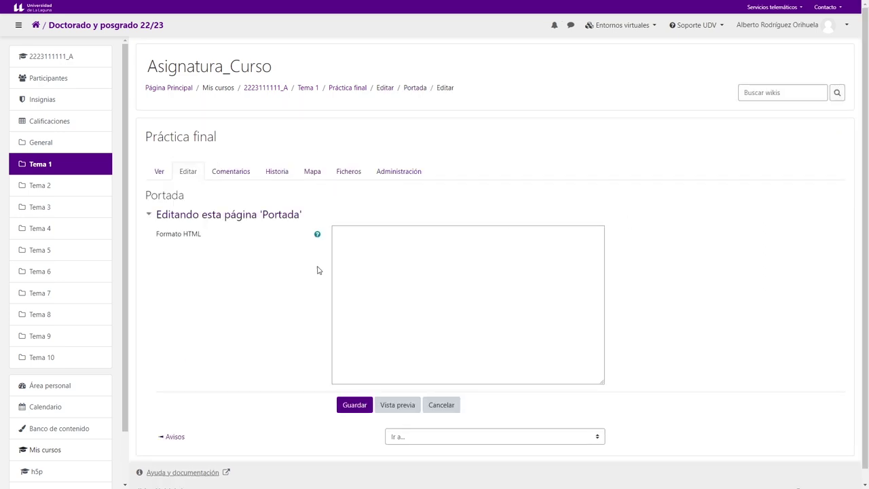
pyautogui.click(378, 251)
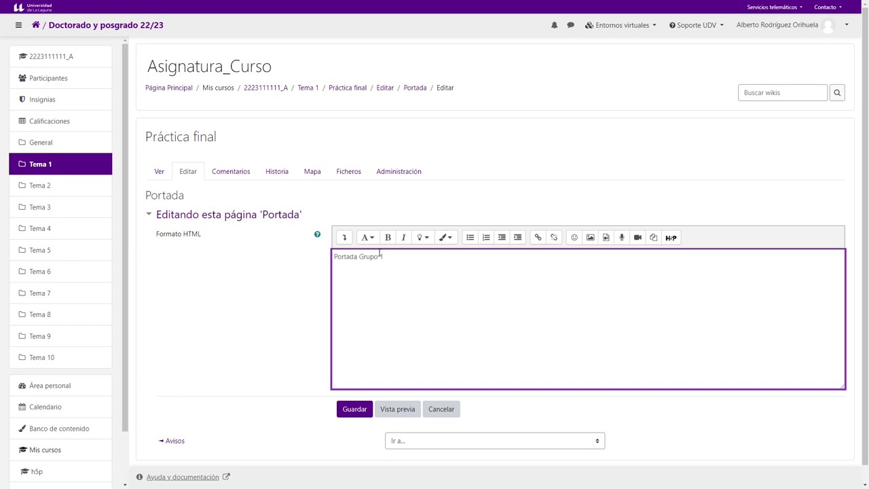
pyautogui.click(353, 410)
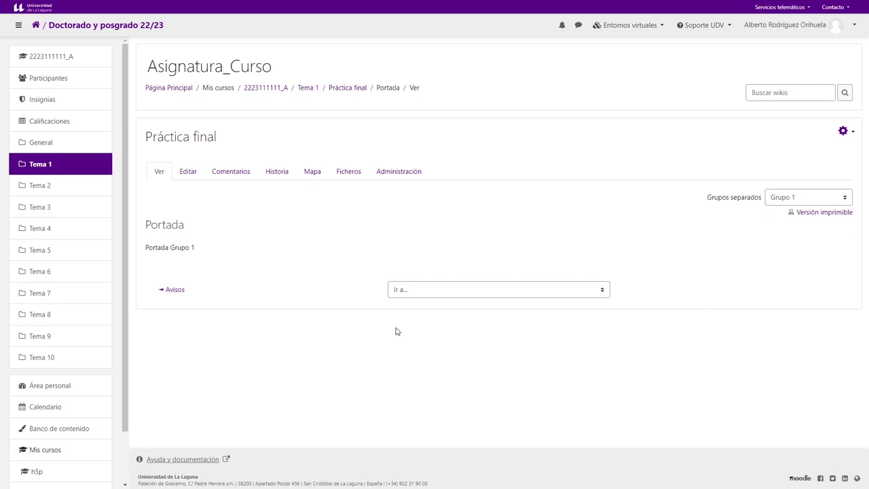
# Step: Switch the wiki to Grupo 2, create its Portada page and save it with the text "Portada Grupo 2"
pyautogui.click(805, 201)
pyautogui.click(793, 231)
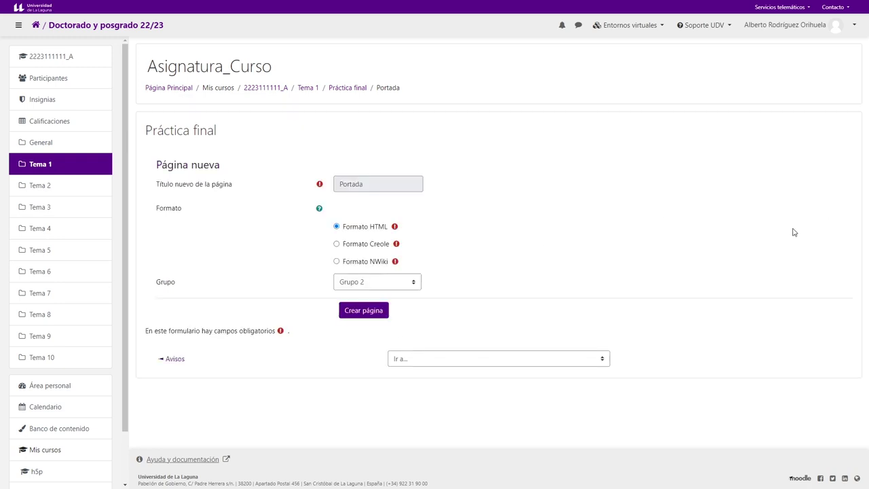
pyautogui.click(364, 313)
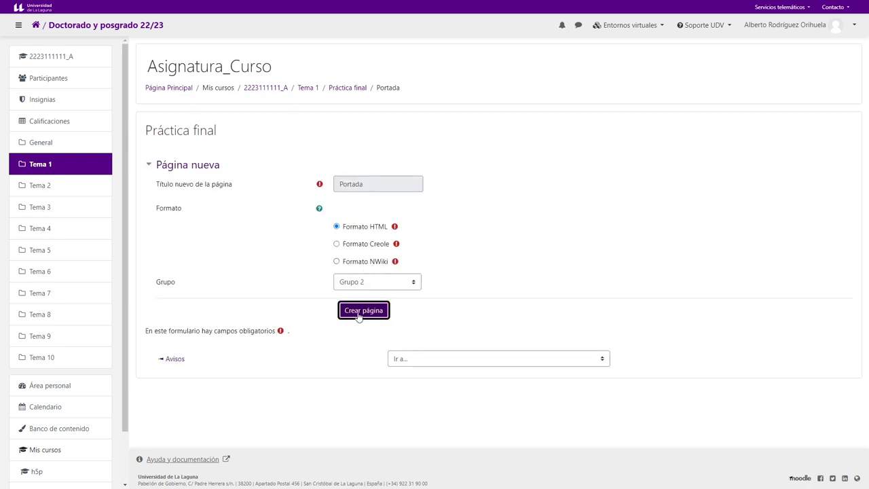
pyautogui.click(372, 250)
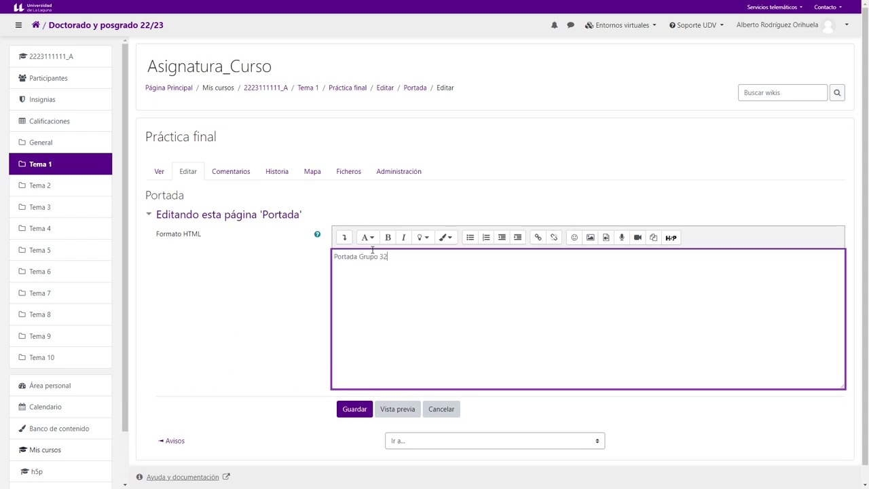
pyautogui.click(364, 411)
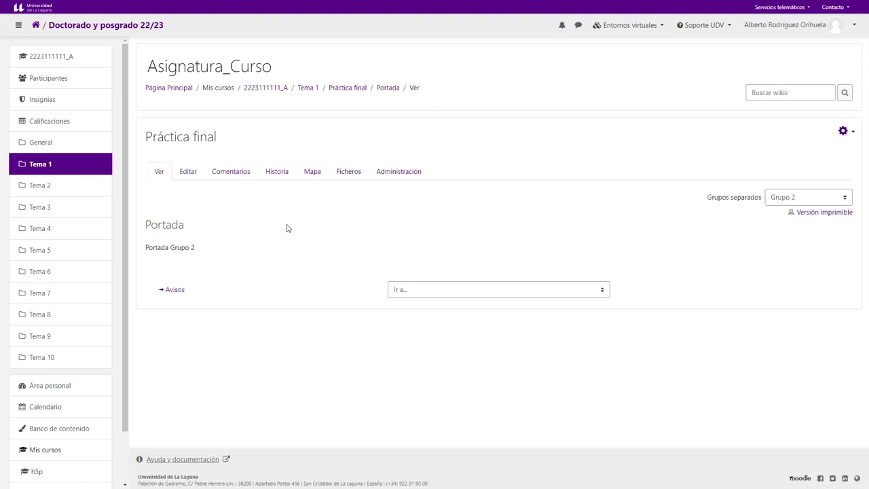
# Step: Check the wiki's map for Grupo 2 and open the Portada page from its page list
pyautogui.click(312, 174)
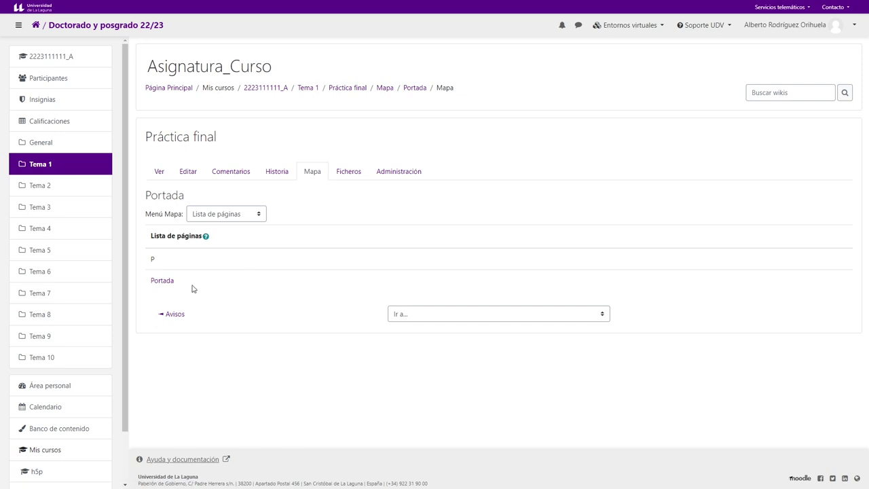
pyautogui.click(162, 281)
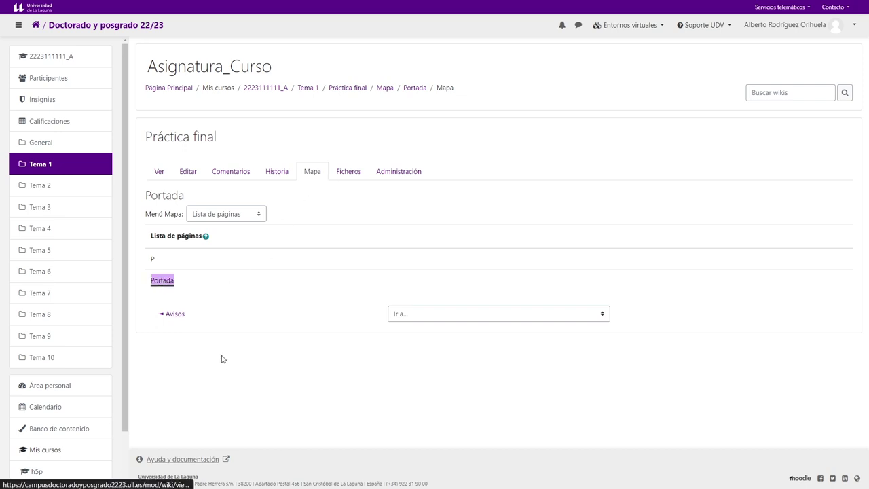
pyautogui.click(309, 174)
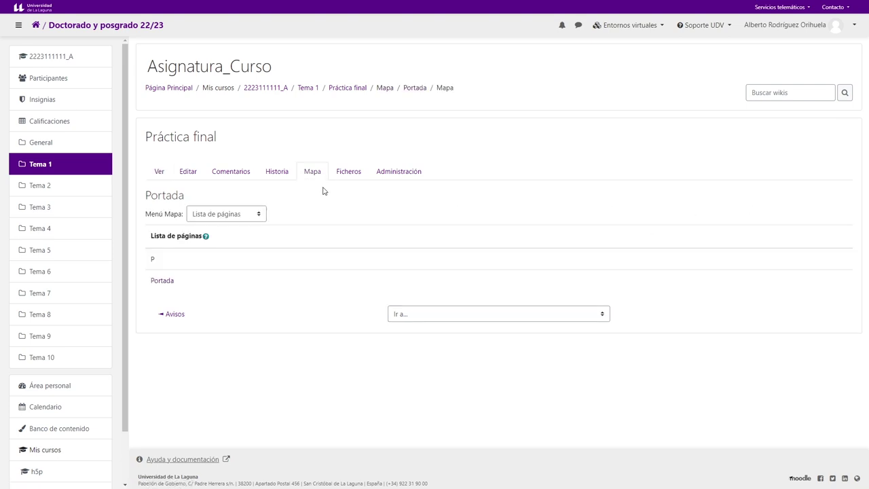
pyautogui.click(162, 281)
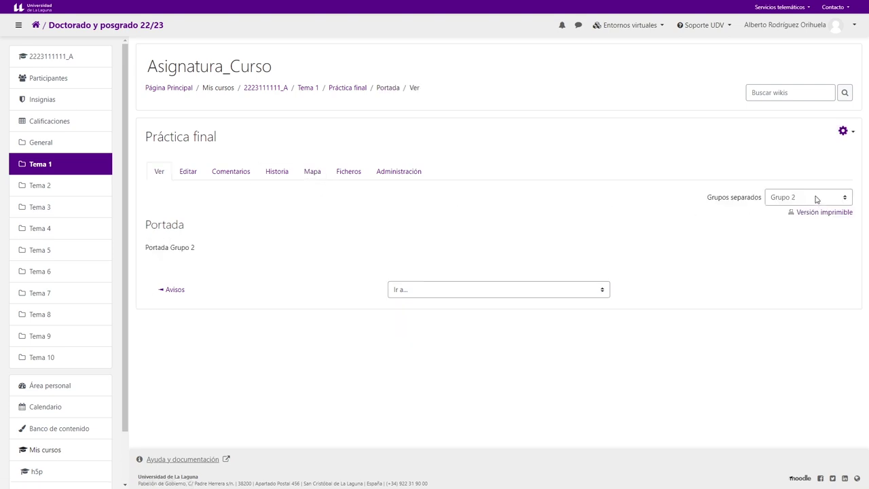
# Step: View the wiki's Portada page for Todos los participantes, Grupo 1 and Grupo 2 in turn
pyautogui.click(809, 197)
pyautogui.click(780, 209)
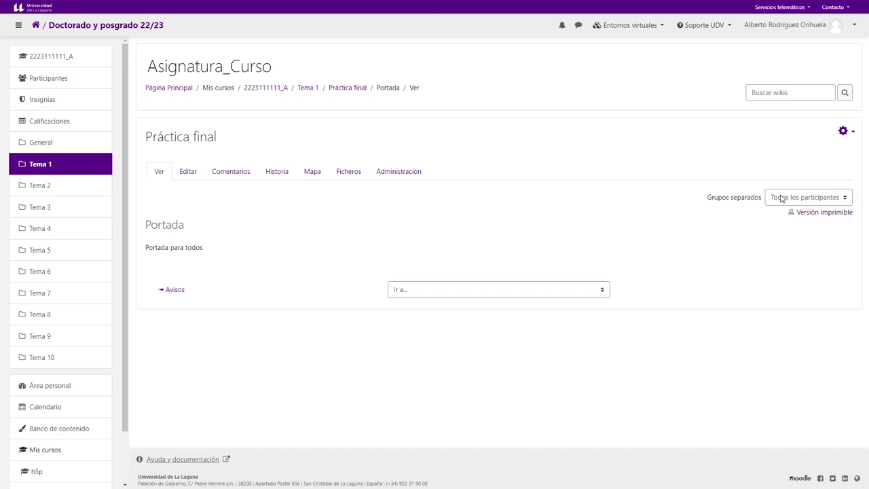
pyautogui.click(780, 197)
pyautogui.click(783, 219)
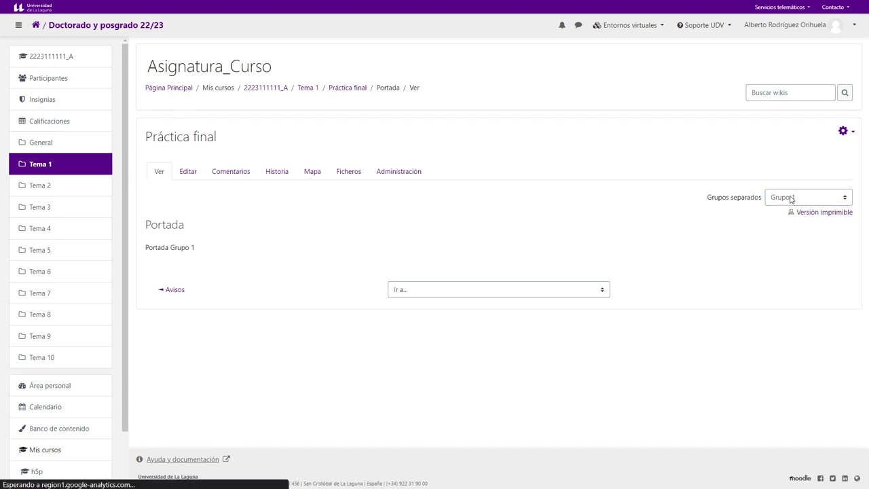
pyautogui.click(791, 197)
pyautogui.click(784, 229)
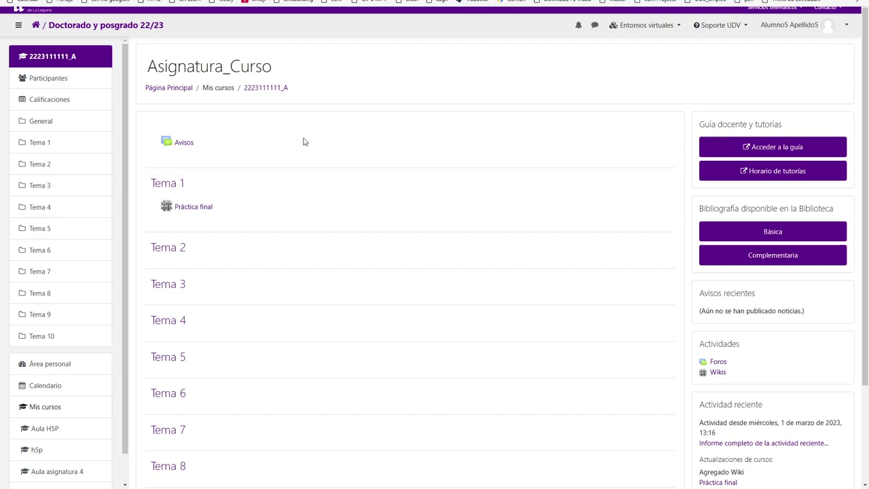
# Step: In the student's session, open the Práctica final wiki in Tema 1 and examine its separate-group label and cover text
pyautogui.click(198, 208)
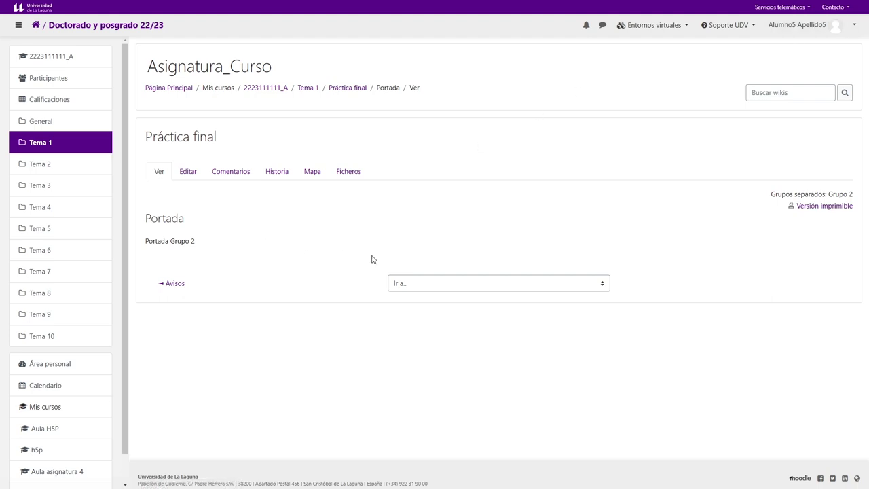
pyautogui.moveTo(208, 245)
pyautogui.mouseDown()
pyautogui.moveTo(148, 242)
pyautogui.moveTo(145, 226)
pyautogui.moveTo(179, 251)
pyautogui.moveTo(194, 242)
pyautogui.mouseUp()
pyautogui.click(218, 245)
pyautogui.moveTo(774, 195); pyautogui.dragTo(815, 191)
pyautogui.click(794, 196)
pyautogui.moveTo(772, 196); pyautogui.dragTo(830, 198)
pyautogui.click(829, 196)
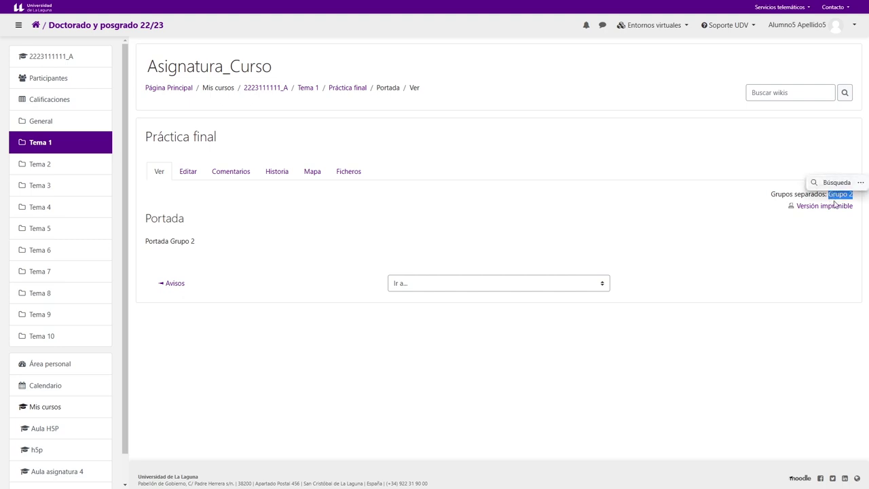
pyautogui.click(833, 230)
pyautogui.moveTo(855, 197); pyautogui.dragTo(834, 196)
pyautogui.click(839, 193)
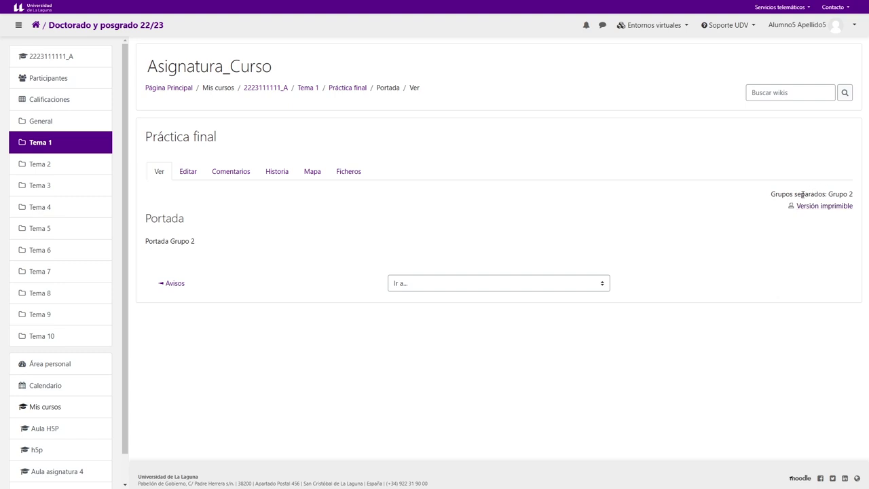
pyautogui.moveTo(821, 196); pyautogui.dragTo(771, 194)
pyautogui.click(800, 217)
pyautogui.moveTo(146, 241); pyautogui.dragTo(198, 248)
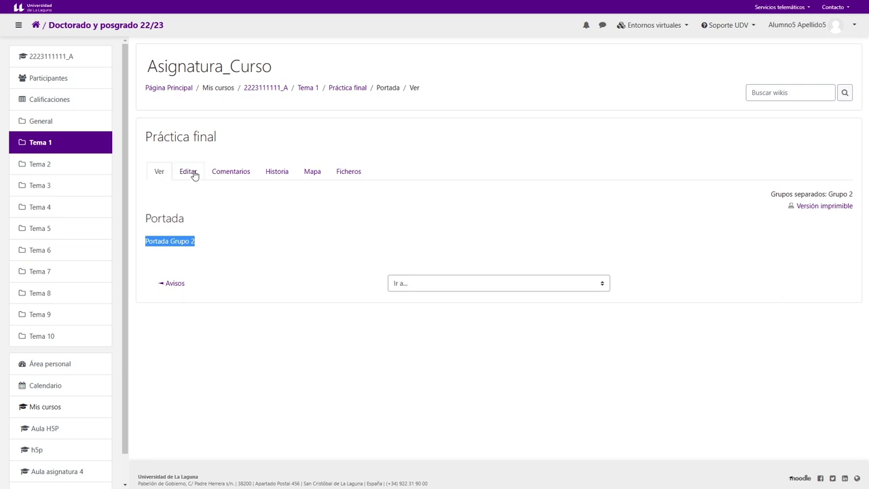
pyautogui.click(835, 196)
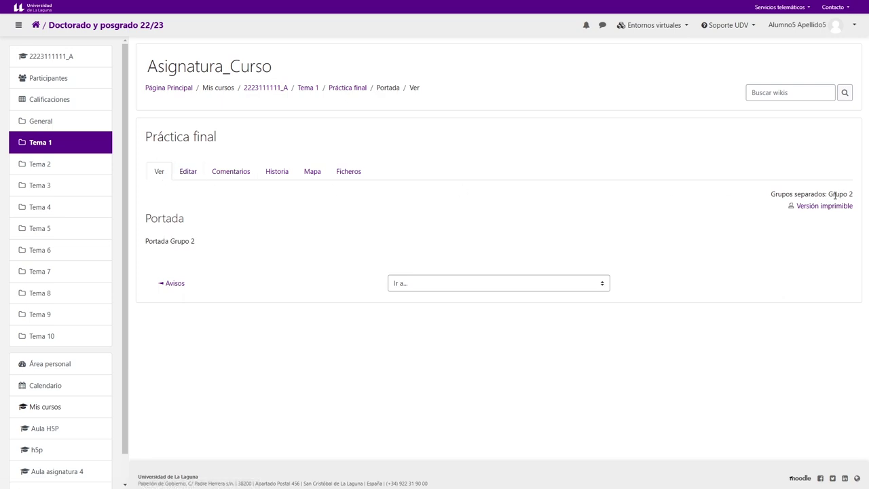
# Step: Check the page list in the student's wiki map and return to viewing the Portada page
pyautogui.click(312, 172)
pyautogui.click(224, 214)
pyautogui.click(257, 343)
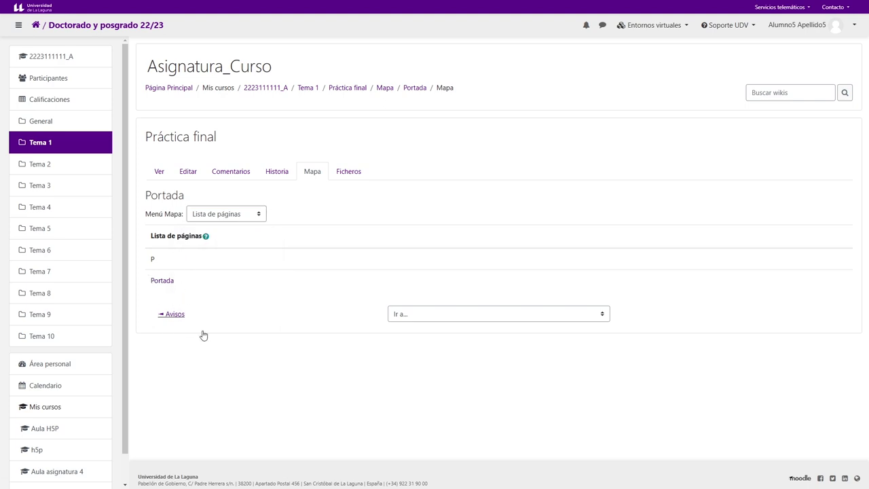
pyautogui.click(159, 175)
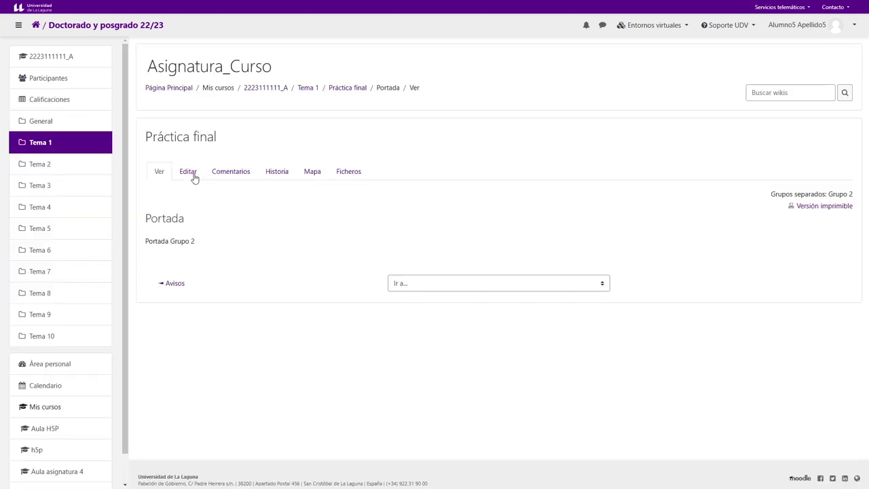
# Step: Add the lines "[[pagina 1]]", "pagina 2" and "pagina 3" below the text of Grupo 2's Portada page and save it
pyautogui.click(188, 176)
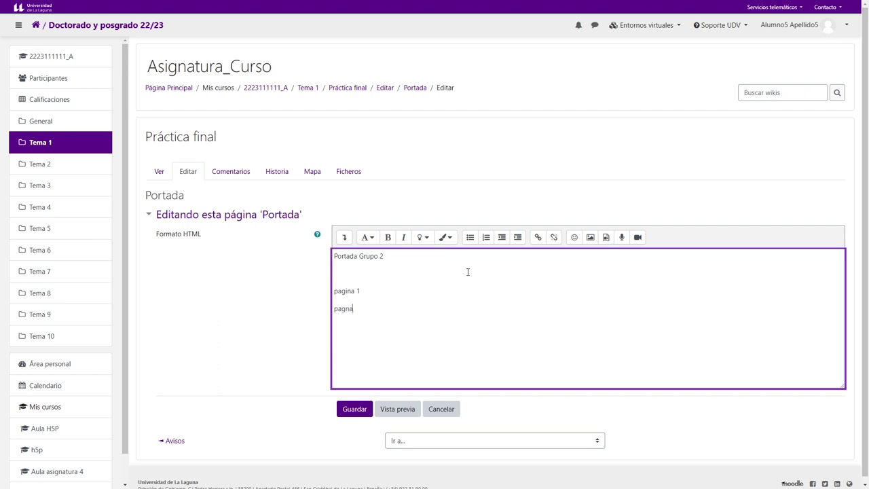
pyautogui.write('agina')
pyautogui.click(335, 292)
pyautogui.write('-')
pyautogui.press('BackSpace')
pyautogui.press('BackSpace')
pyautogui.write('[[')
pyautogui.click(355, 411)
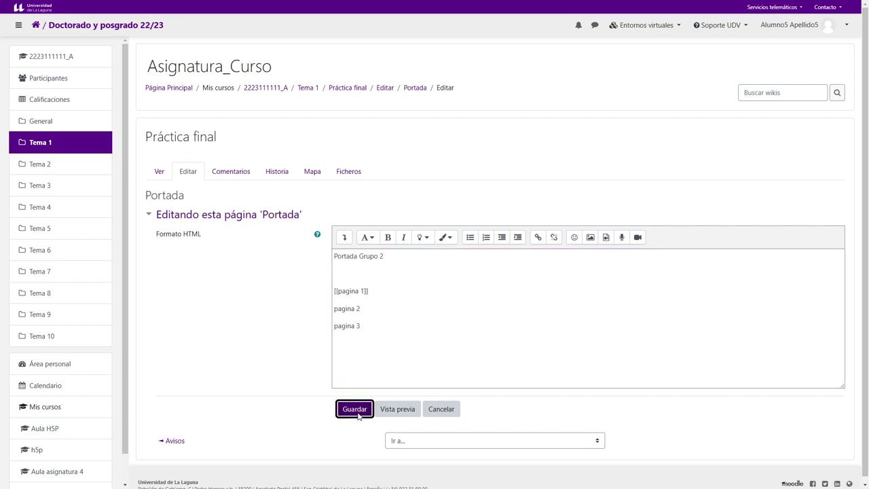
# Step: Create the linked page pagina 1 in HTML format and save it with the lines "dfsdfdsf", "sdfdsfsfdsf" and "sdfsfsf"
pyautogui.click(165, 278)
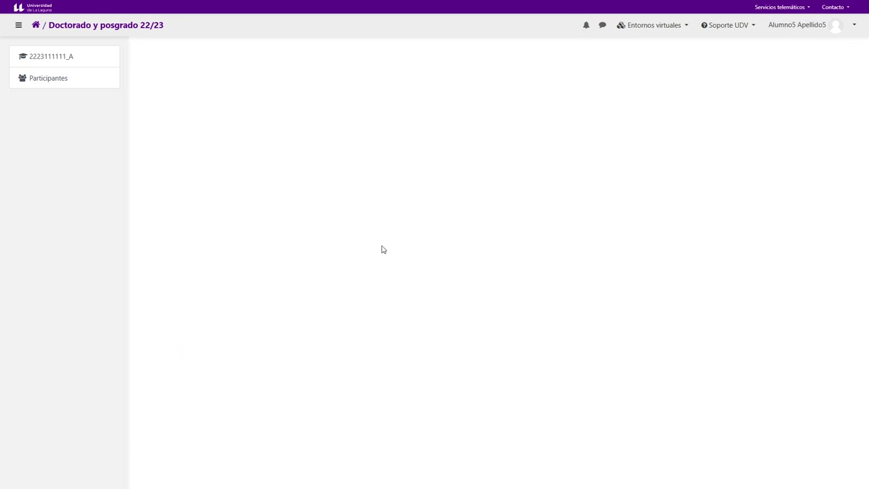
pyautogui.click(362, 315)
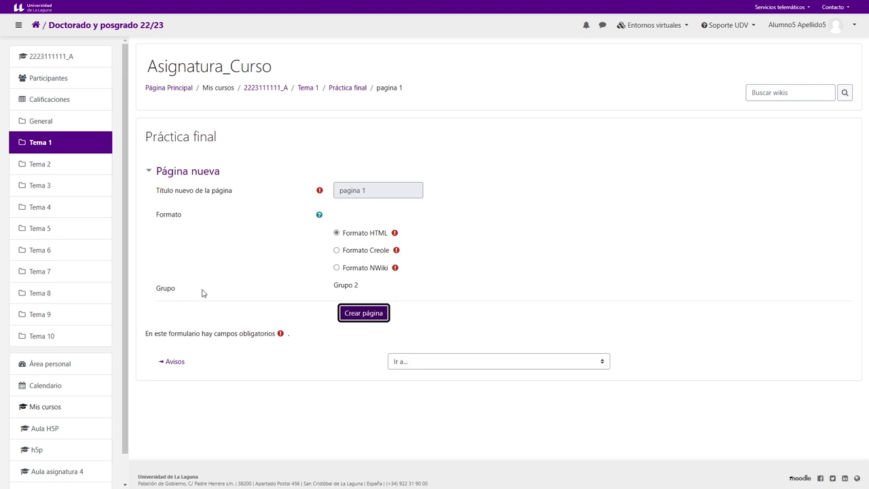
pyautogui.click(408, 259)
pyautogui.write('dfsdfdsf')
pyautogui.press('Return')
pyautogui.write('sdfdsfsfdsf')
pyautogui.press('Return')
pyautogui.write('sdfsfsf')
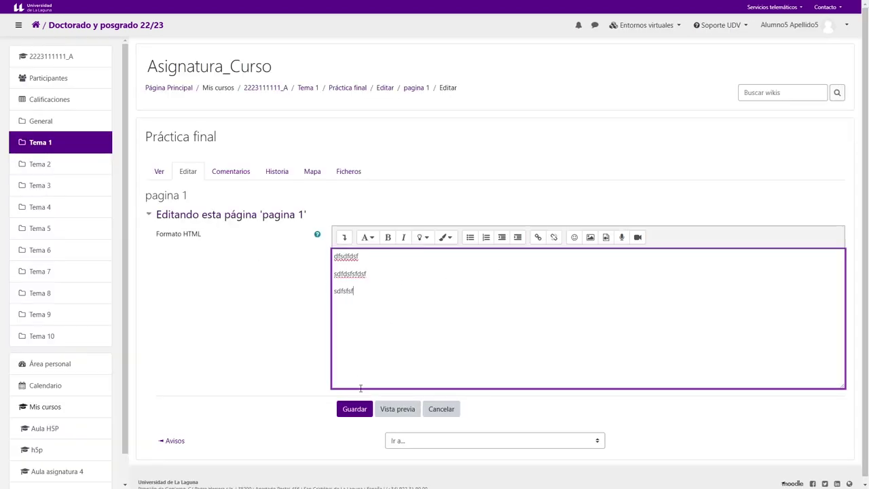
pyautogui.click(354, 409)
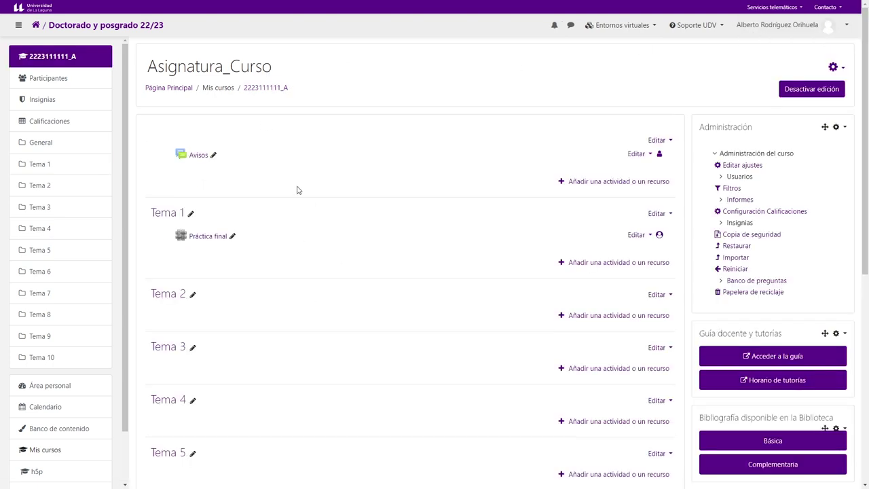
# Step: In the teacher's session, open Práctica final and compare the Portada pages of Todos los participantes, Grupo 1 and Grupo 2
pyautogui.click(207, 236)
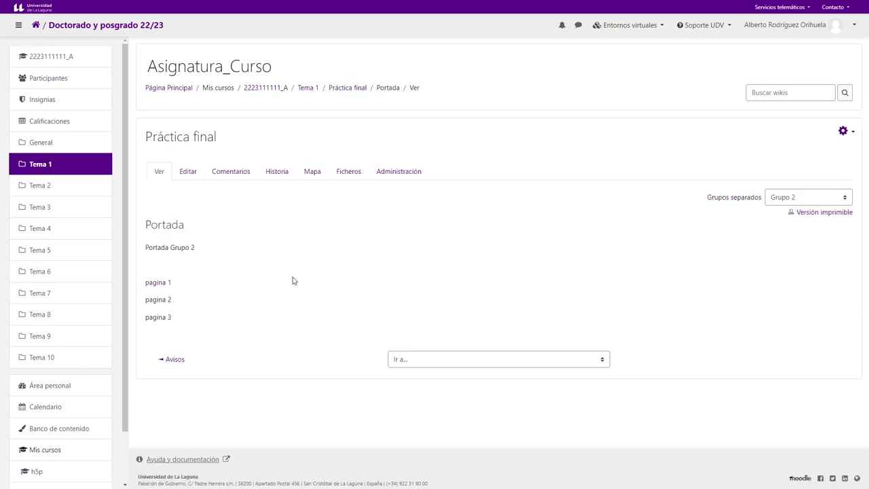
pyautogui.moveTo(704, 200); pyautogui.dragTo(750, 214)
pyautogui.click(808, 197)
pyautogui.click(778, 210)
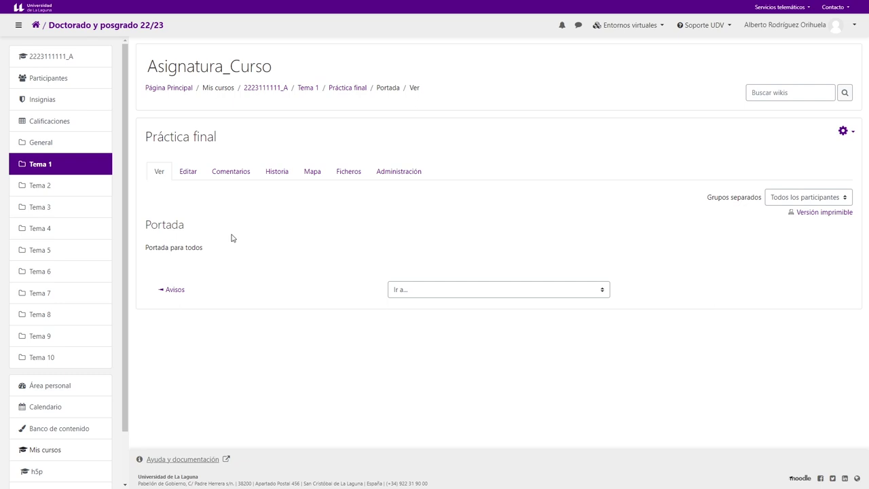
pyautogui.click(779, 198)
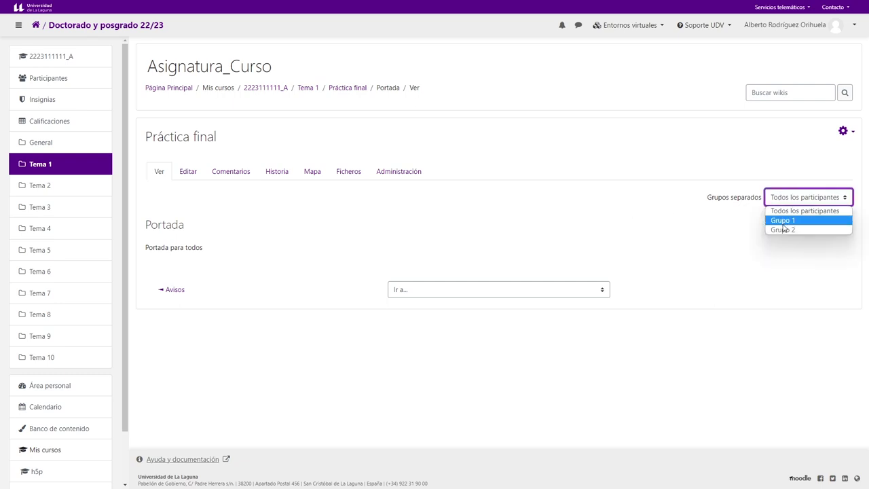
pyautogui.click(782, 221)
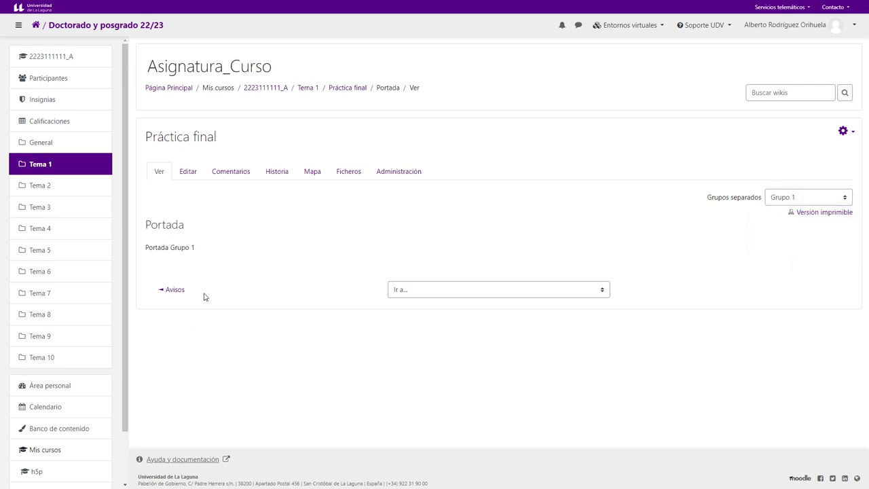
pyautogui.click(801, 196)
pyautogui.click(787, 230)
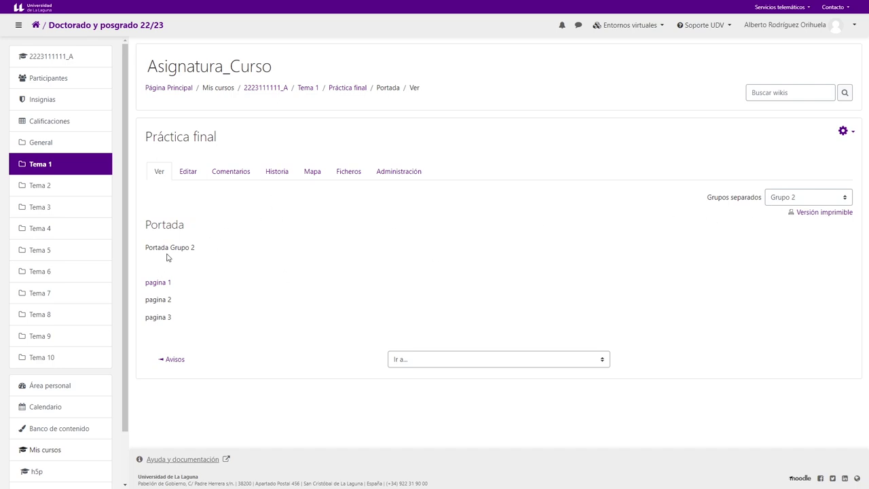
# Step: Review the version history of Grupo 2's Portada page and of its pagina 1
pyautogui.click(278, 173)
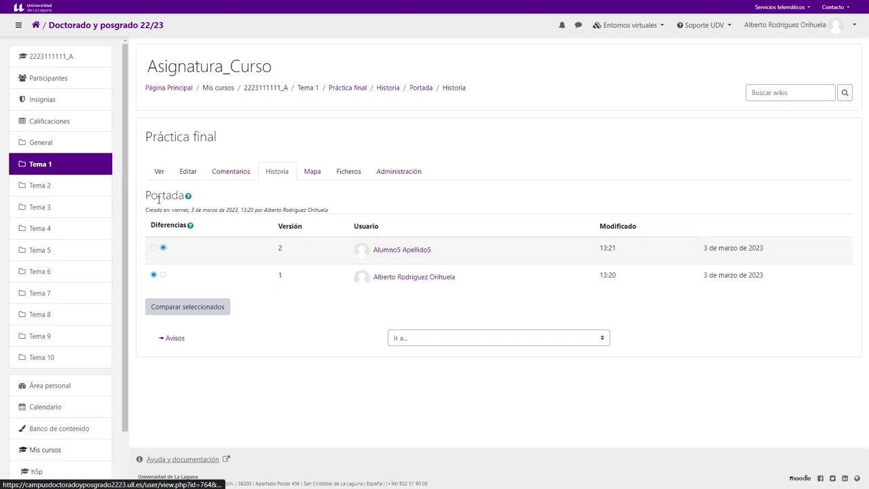
pyautogui.click(159, 172)
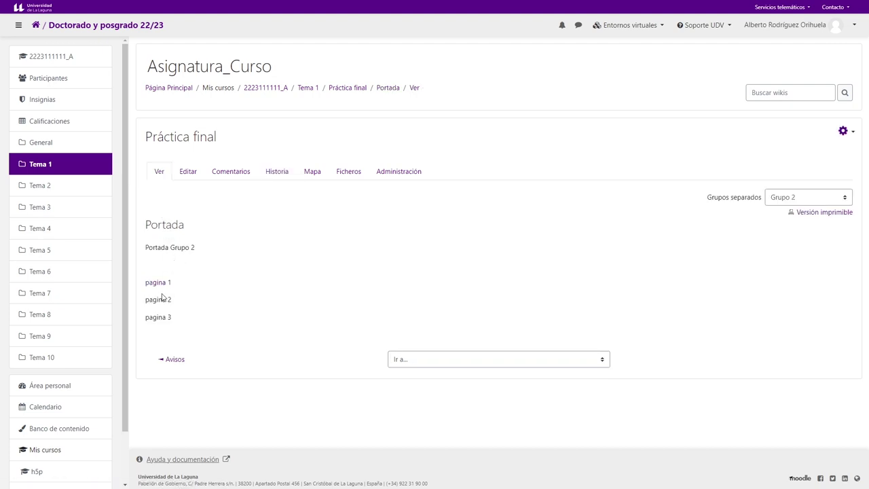
pyautogui.click(159, 283)
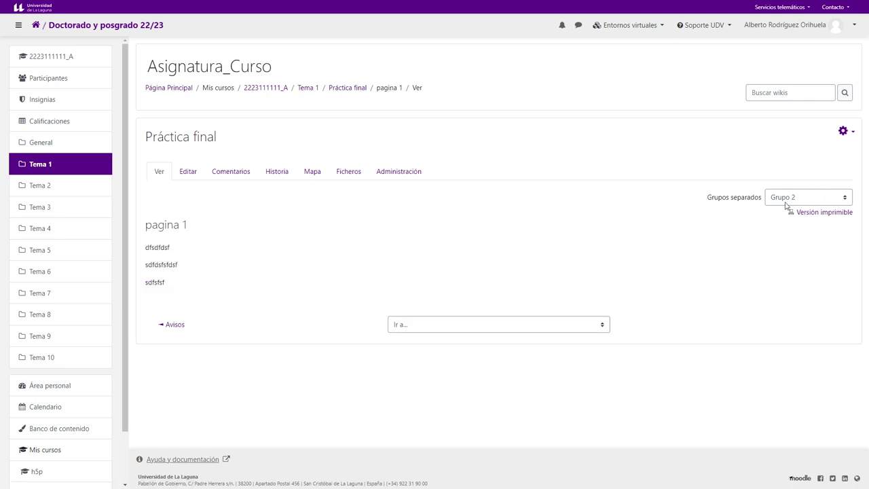
pyautogui.click(276, 172)
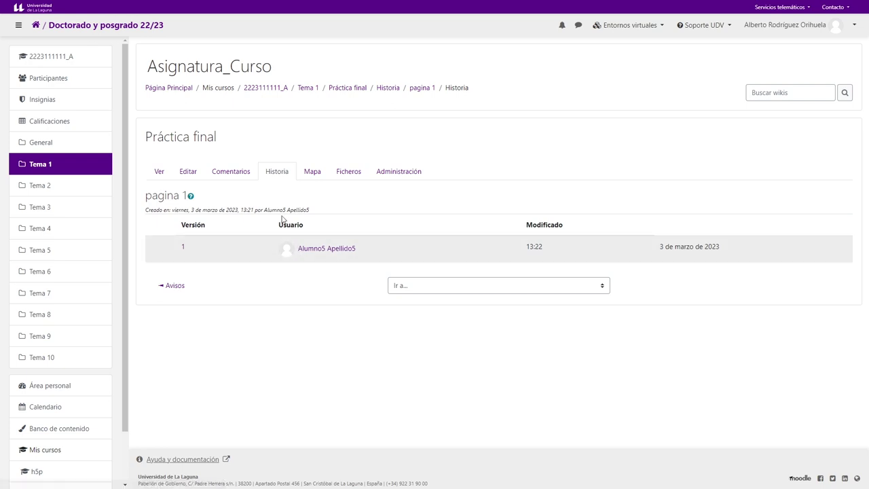
pyautogui.click(157, 174)
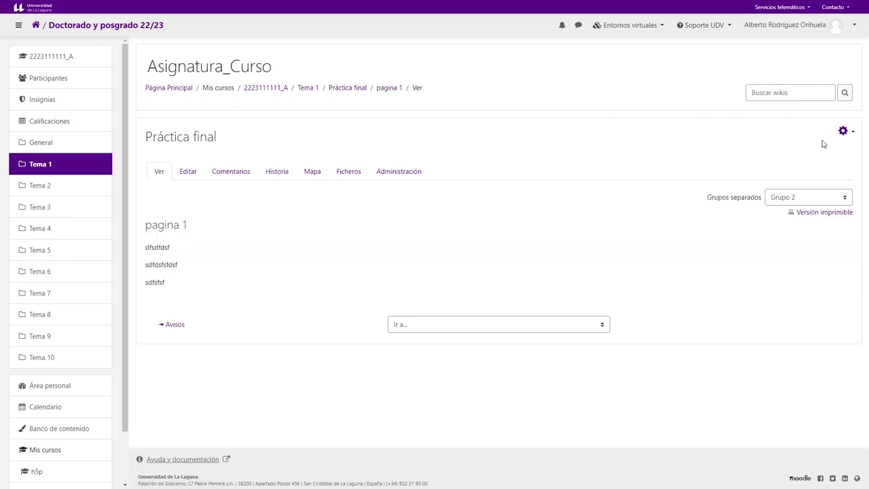
# Step: Look at the course's user groups and return to the course page
pyautogui.click(276, 89)
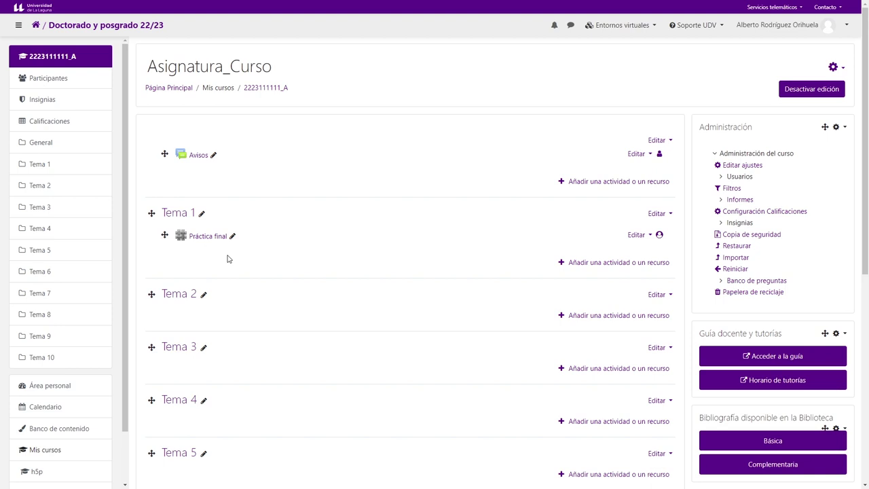
pyautogui.click(734, 178)
pyautogui.click(743, 214)
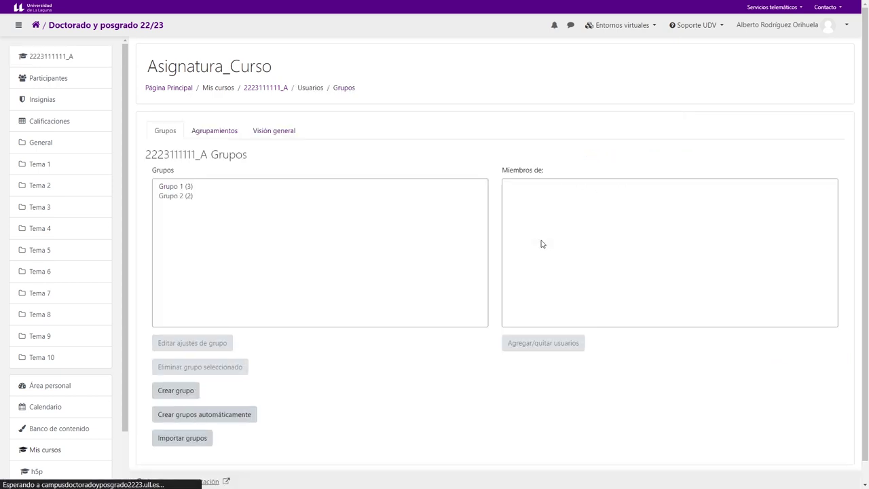
pyautogui.click(265, 88)
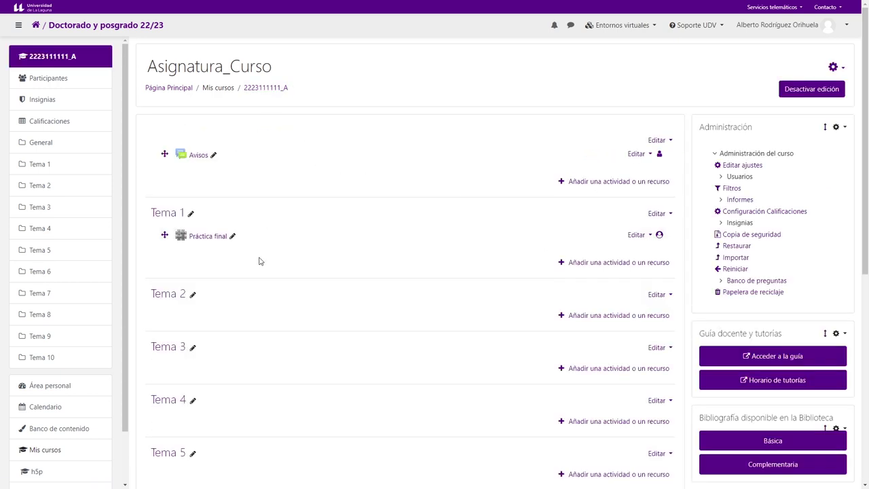
# Step: Change the group mode of the Práctica final wiki to Grupos visibles, save and display it, and check its group choices
pyautogui.click(216, 236)
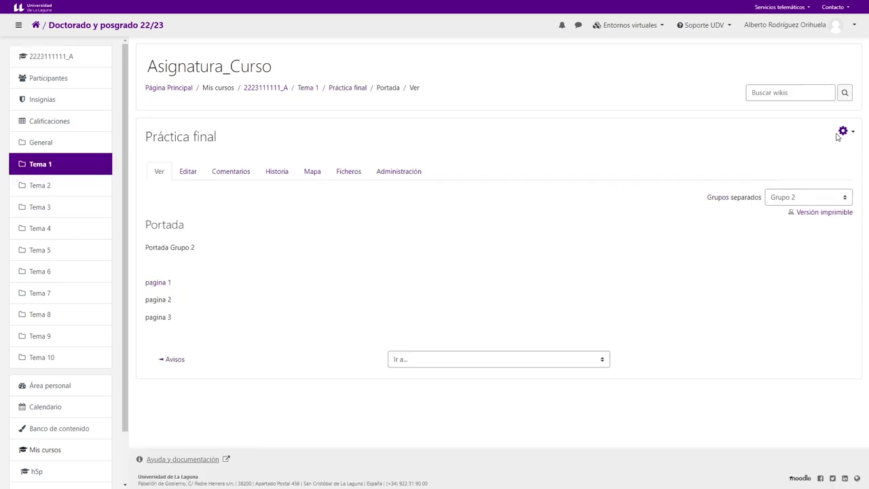
pyautogui.click(842, 131)
pyautogui.click(780, 149)
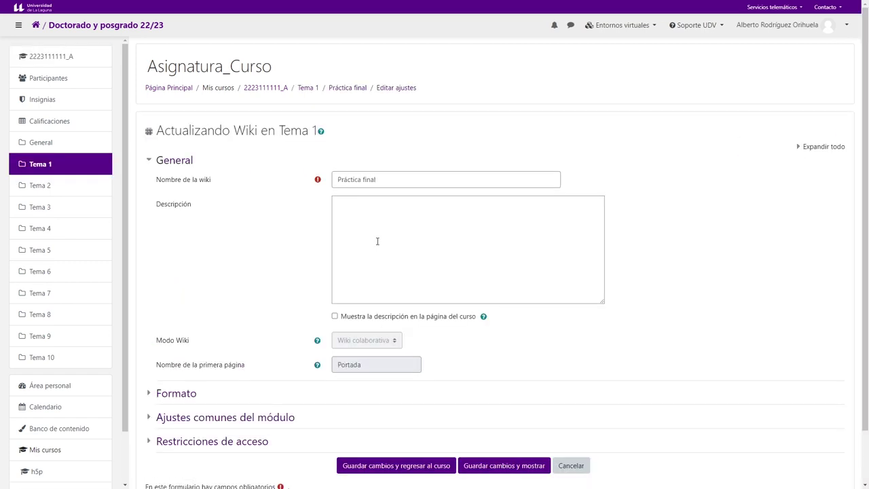
pyautogui.scroll(-2, 211, 378)
pyautogui.click(213, 361)
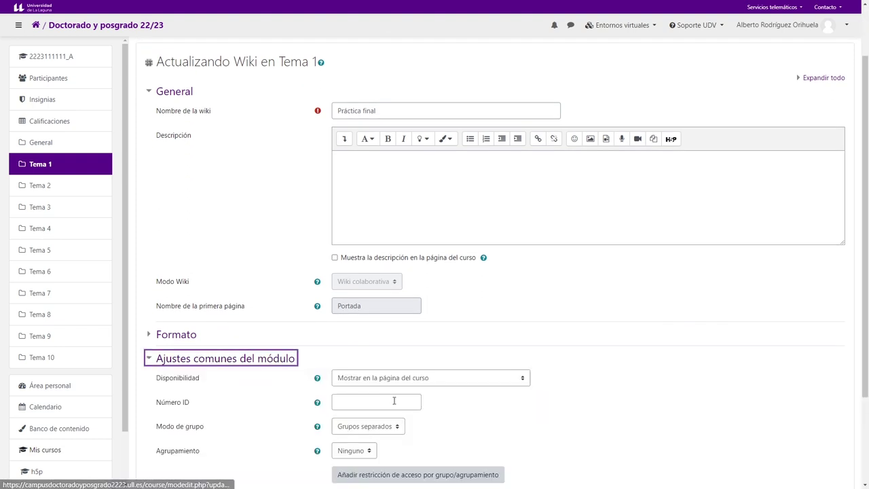
pyautogui.click(374, 427)
pyautogui.click(372, 458)
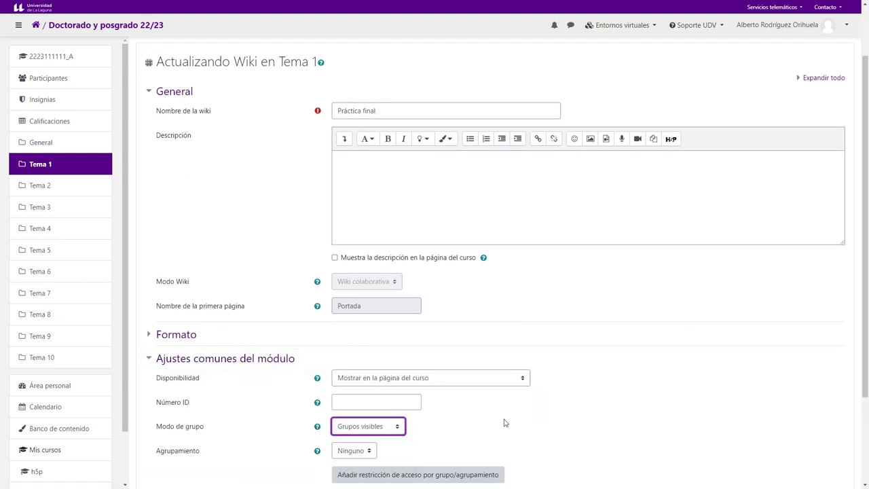
pyautogui.scroll(-3, 456, 434)
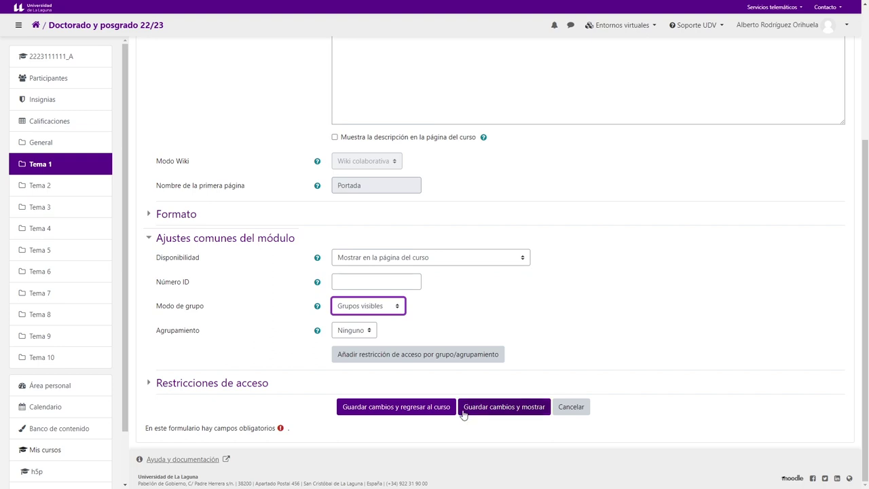
pyautogui.click(492, 410)
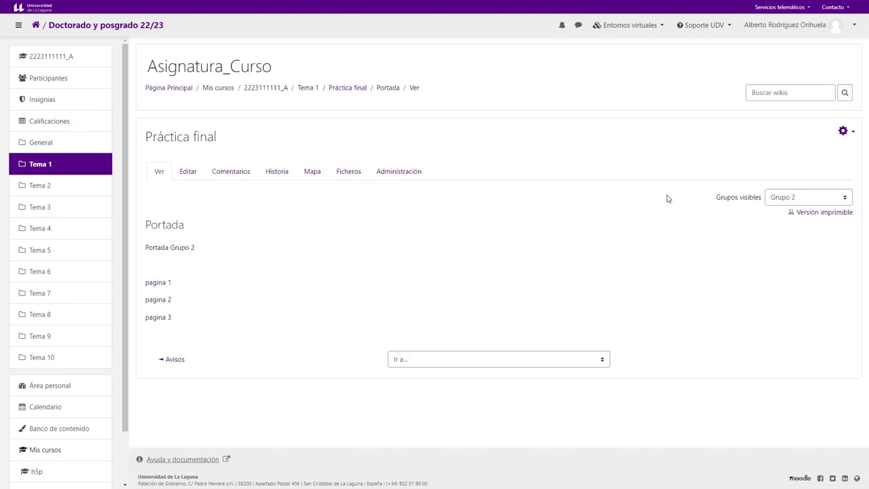
pyautogui.click(779, 202)
pyautogui.click(644, 249)
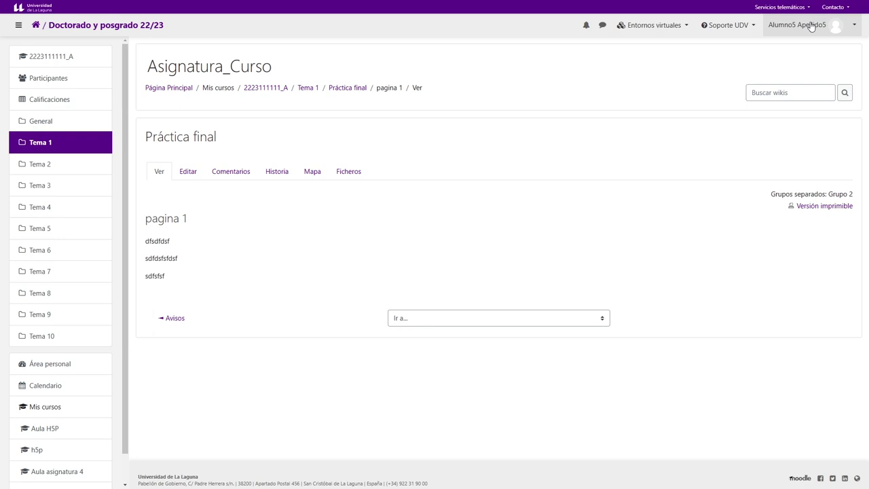
# Step: In the student's session, reopen Práctica final from the course page and view the Portada page of Todos los participantes
pyautogui.click(257, 94)
pyautogui.click(208, 206)
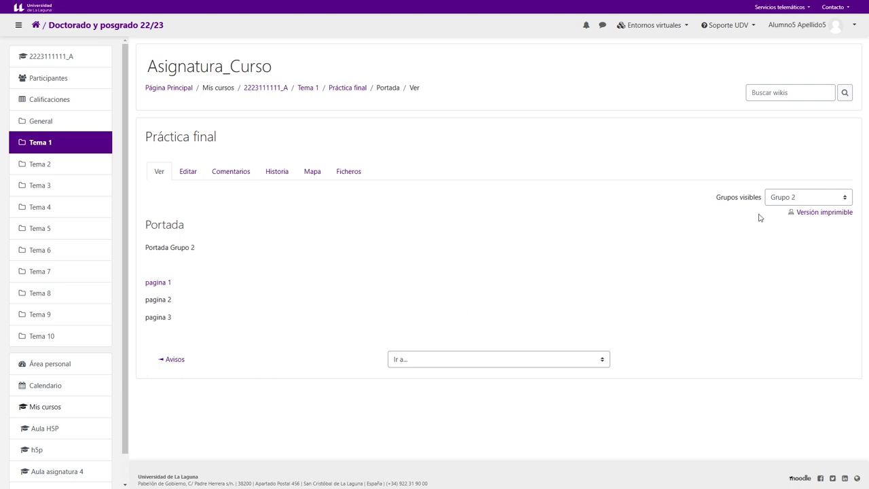
pyautogui.click(779, 204)
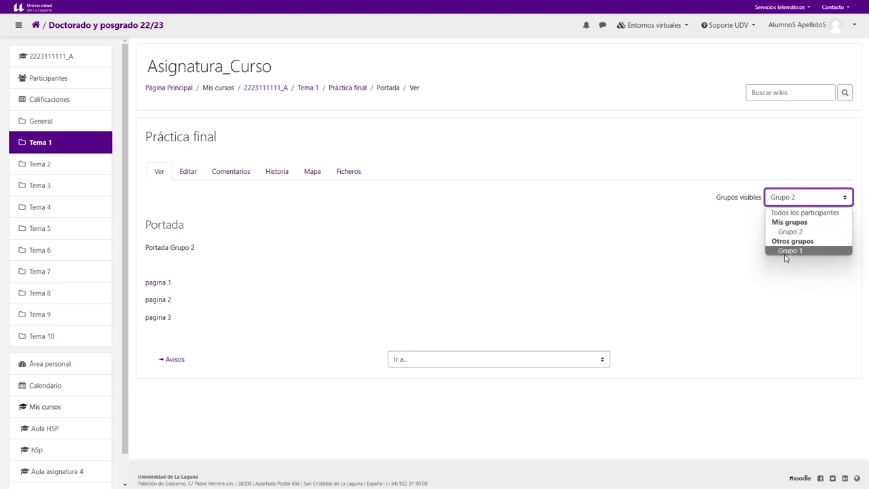
pyautogui.click(796, 213)
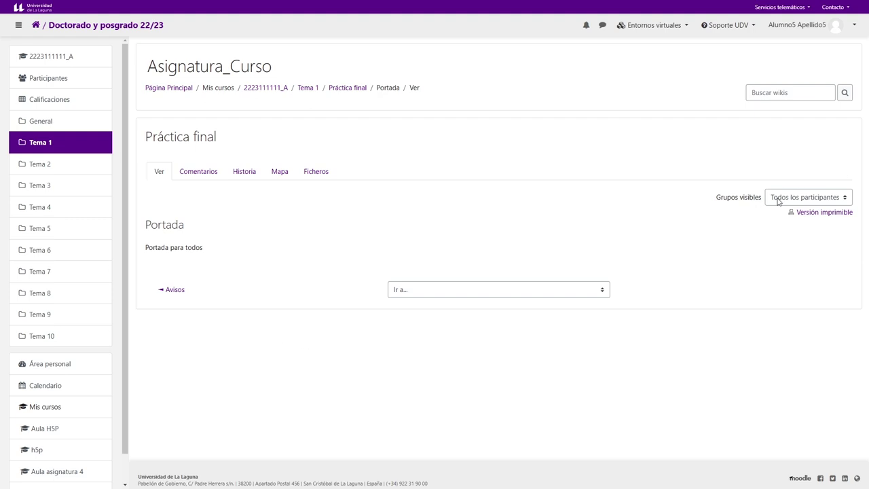
pyautogui.click(805, 199)
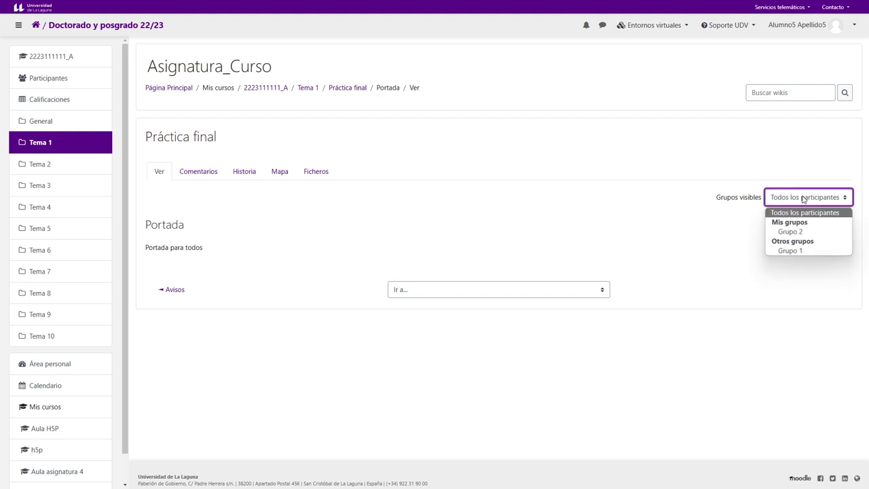
pyautogui.click(291, 238)
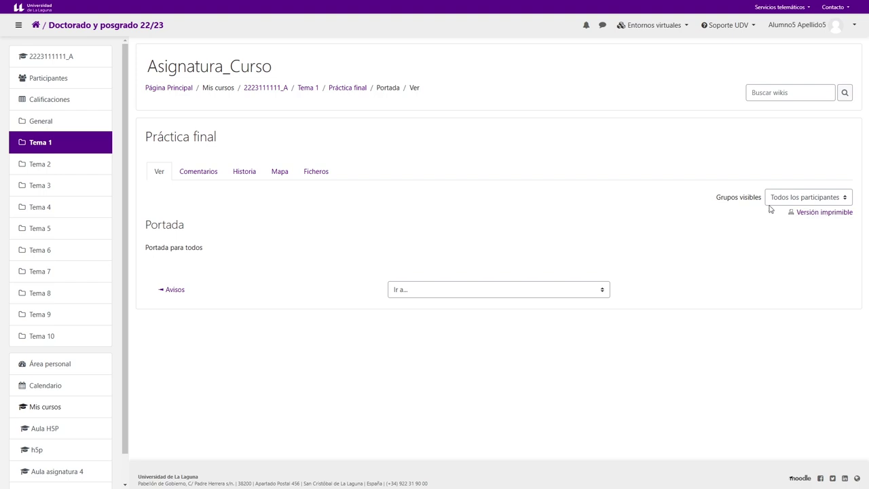
# Step: Compare the Portada pages of Grupo 2 and Grupo 1 as the student and return to the course page
pyautogui.click(806, 198)
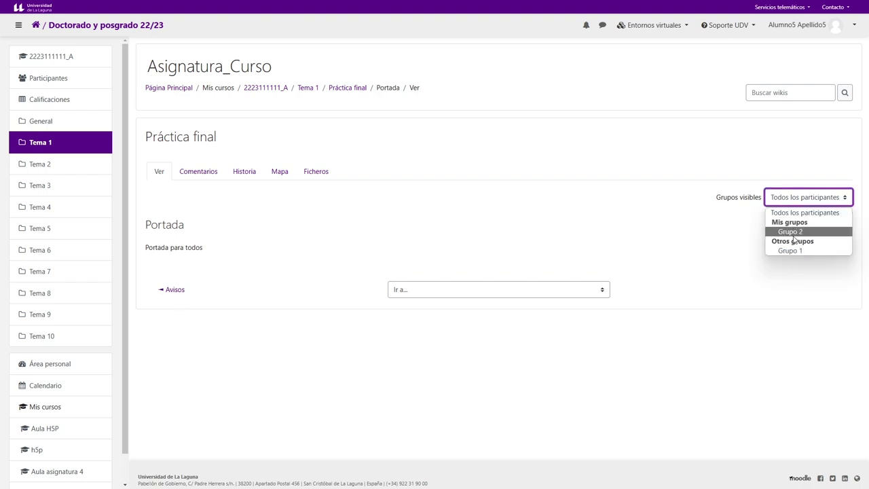
pyautogui.click(791, 232)
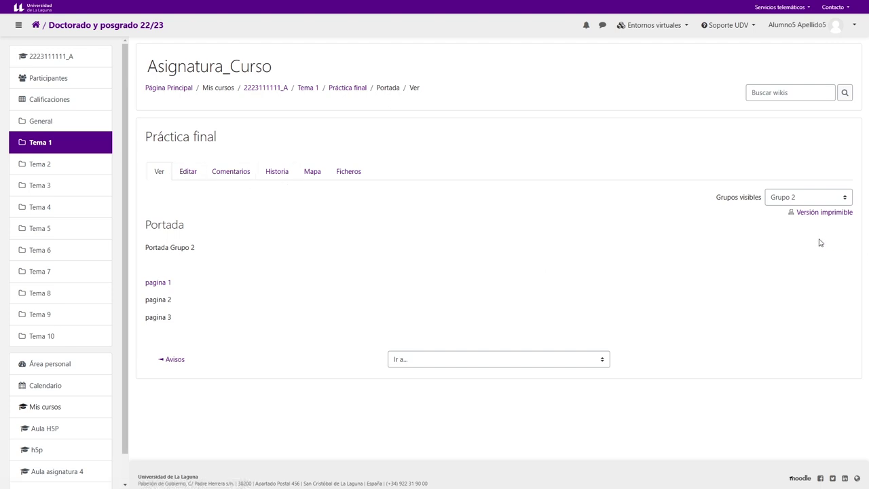
pyautogui.click(798, 201)
pyautogui.click(791, 251)
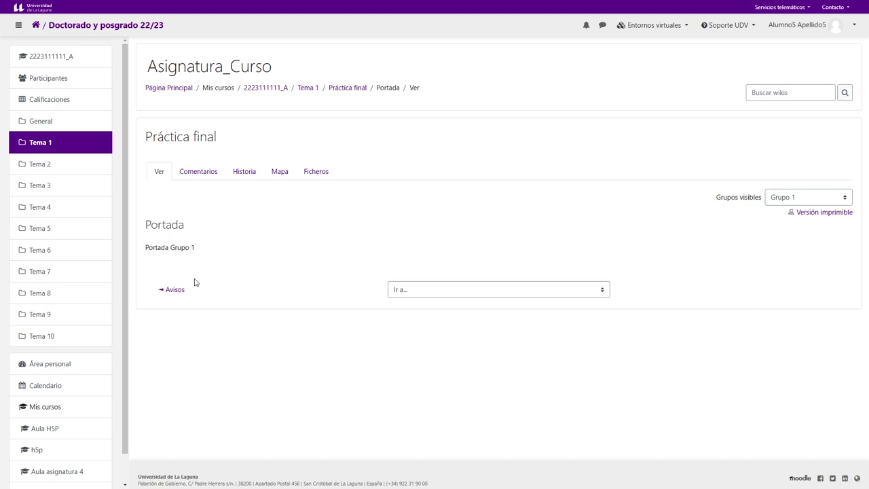
pyautogui.moveTo(209, 257); pyautogui.dragTo(171, 260)
pyautogui.click(266, 87)
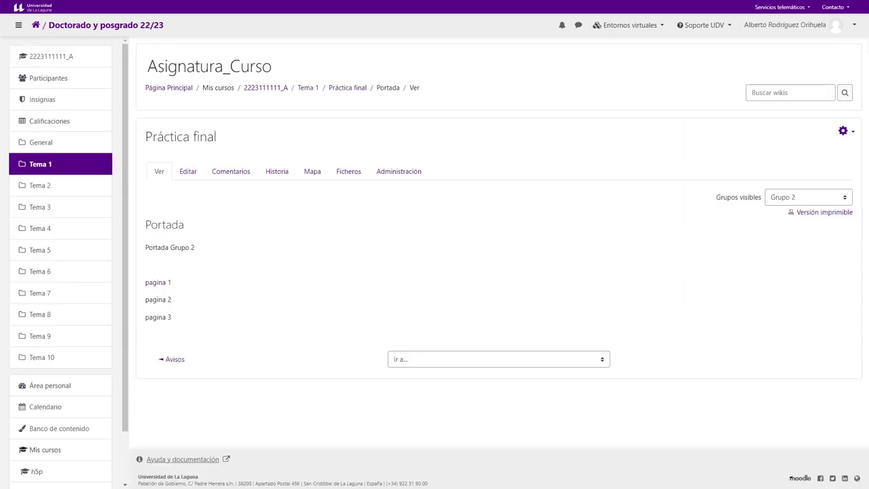
# Step: In the teacher's session, look at the access restrictions in Práctica final's settings from the course page and leave without saving
pyautogui.click(274, 89)
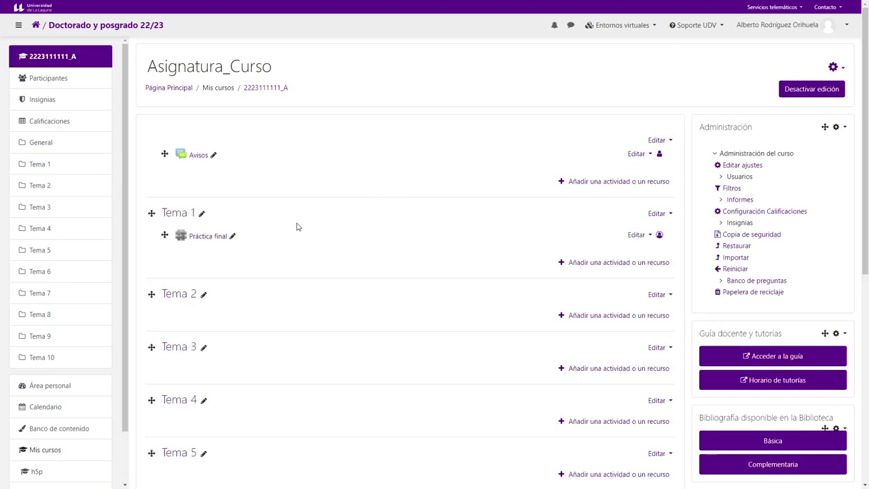
pyautogui.click(634, 235)
pyautogui.press('Escape')
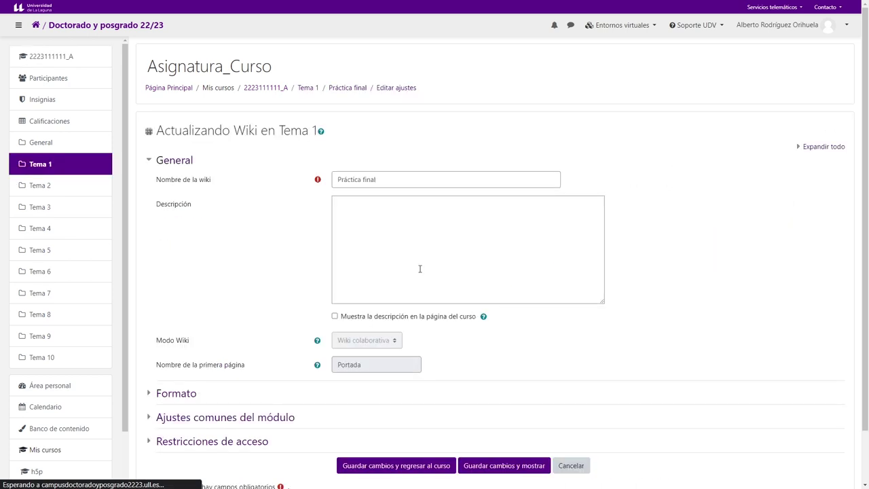
pyautogui.scroll(-2, 204, 319)
pyautogui.click(223, 386)
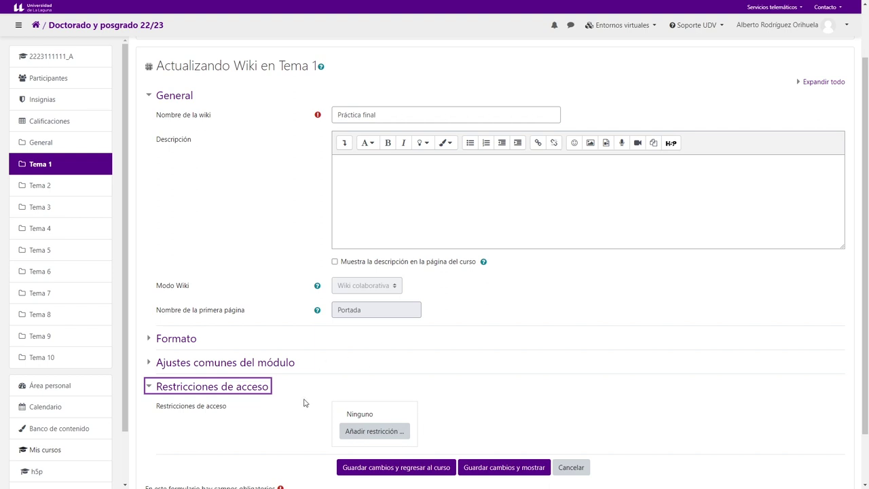
pyautogui.click(568, 468)
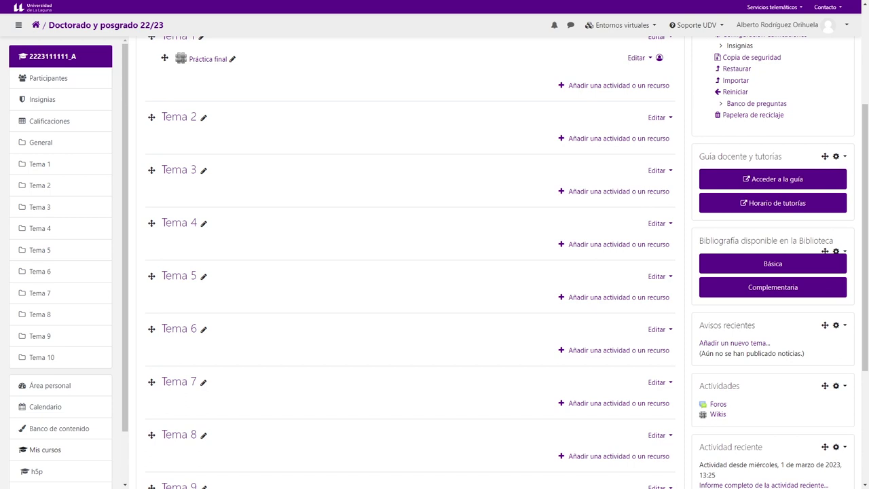
pyautogui.scroll(3, 448, 312)
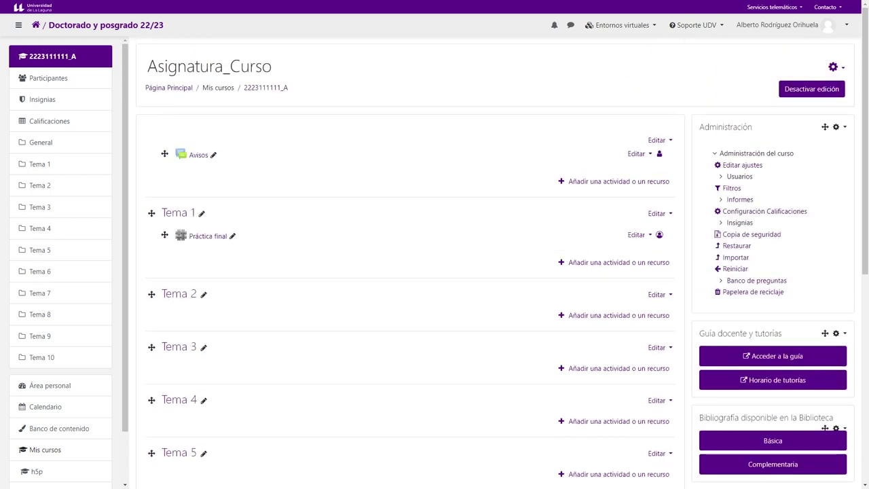